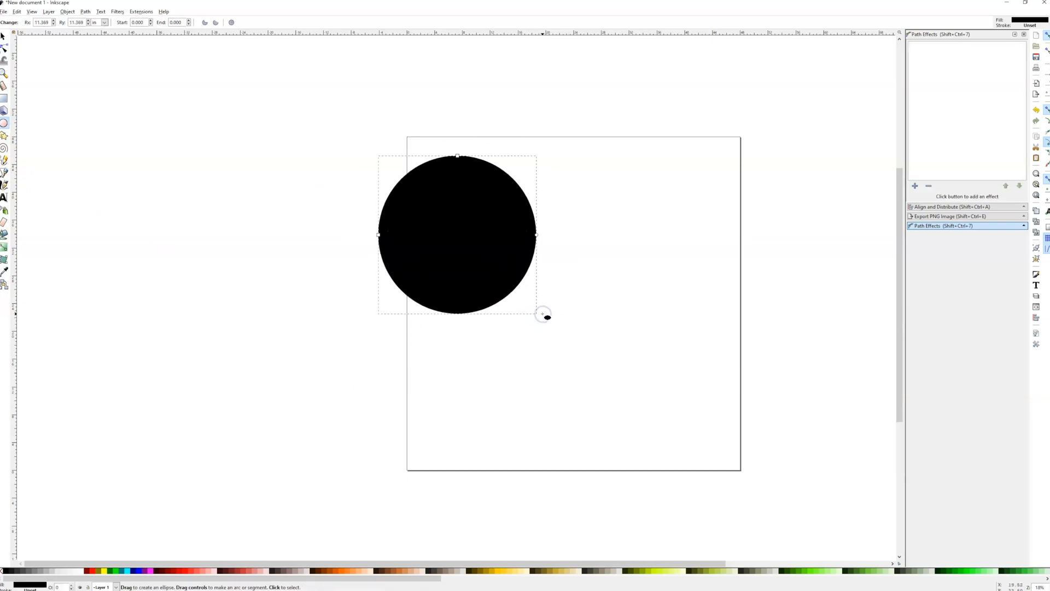
Step: Resize the black circle to 24 in with its proportions locked and move it fully onto the page
{"action": "left_click", "coordinate": [4, 37]}
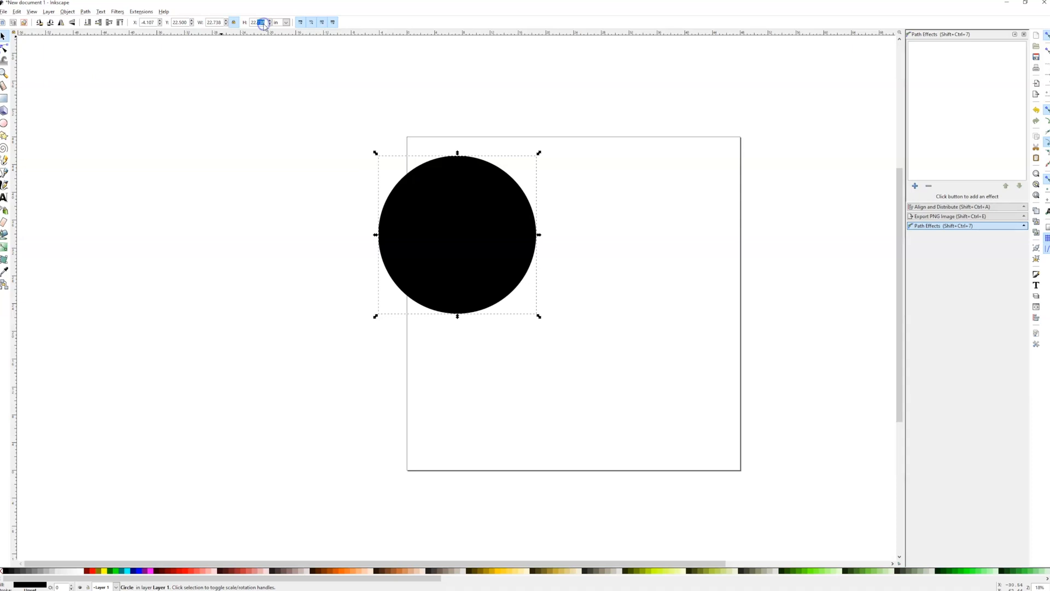
{"action": "type", "text": "24"}
{"action": "key", "text": "Return"}
{"action": "left_click_drag", "start_coordinate": [478, 237], "coordinate": [547, 294]}
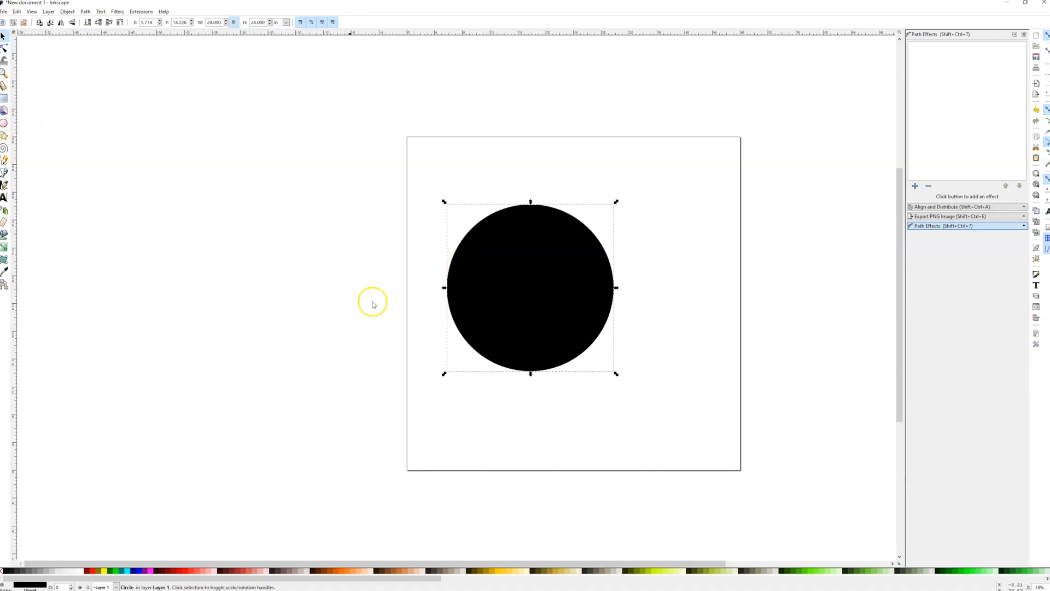
Step: Paste a copy of the circle beside the page and resize the copy to 23 in
{"action": "left_click", "coordinate": [303, 311]}
{"action": "key", "text": "ctrl+v"}
{"action": "left_click_drag", "start_coordinate": [333, 305], "coordinate": [356, 291]}
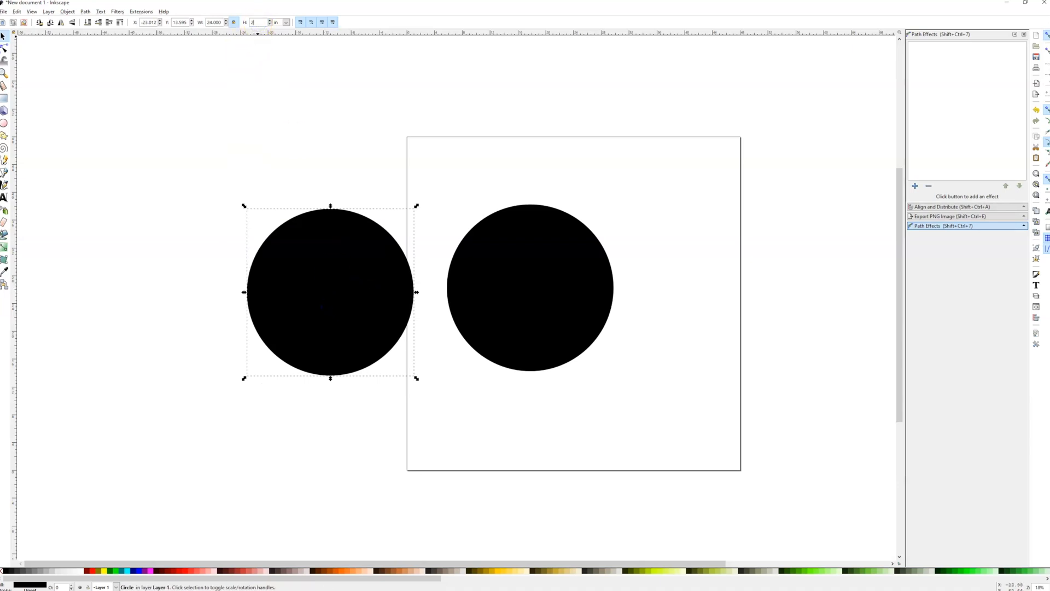
{"action": "type", "text": "23"}
{"action": "key", "text": "Return"}
Step: Move the 23 in circle onto the 24 in circle and center both on each other horizontally and vertically
{"action": "left_click_drag", "start_coordinate": [363, 286], "coordinate": [572, 290]}
{"action": "left_click_drag", "start_coordinate": [704, 179], "coordinate": [405, 420]}
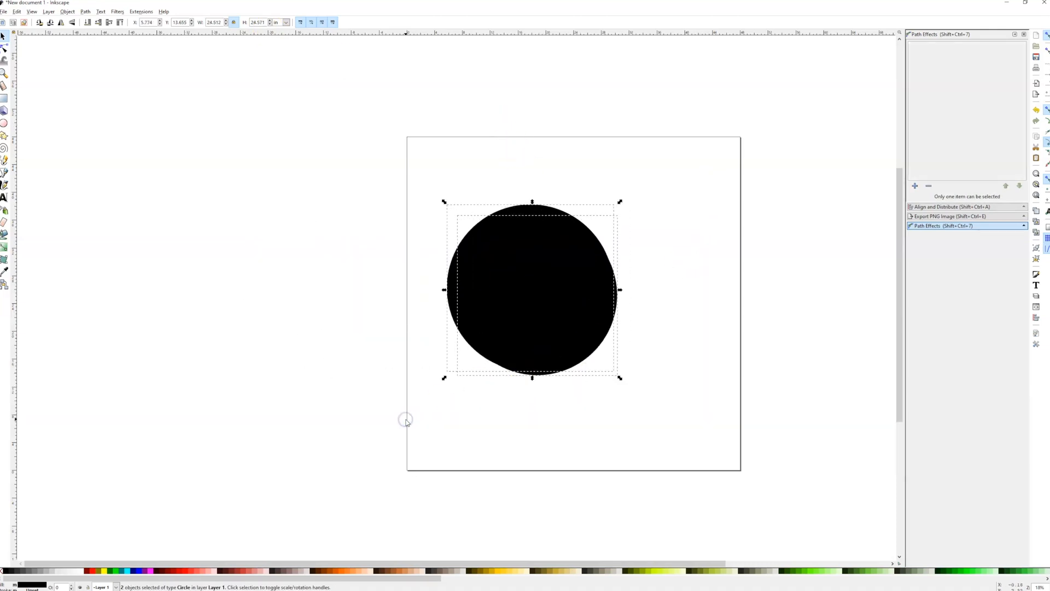
{"action": "left_click", "coordinate": [939, 208]}
{"action": "left_click", "coordinate": [977, 77]}
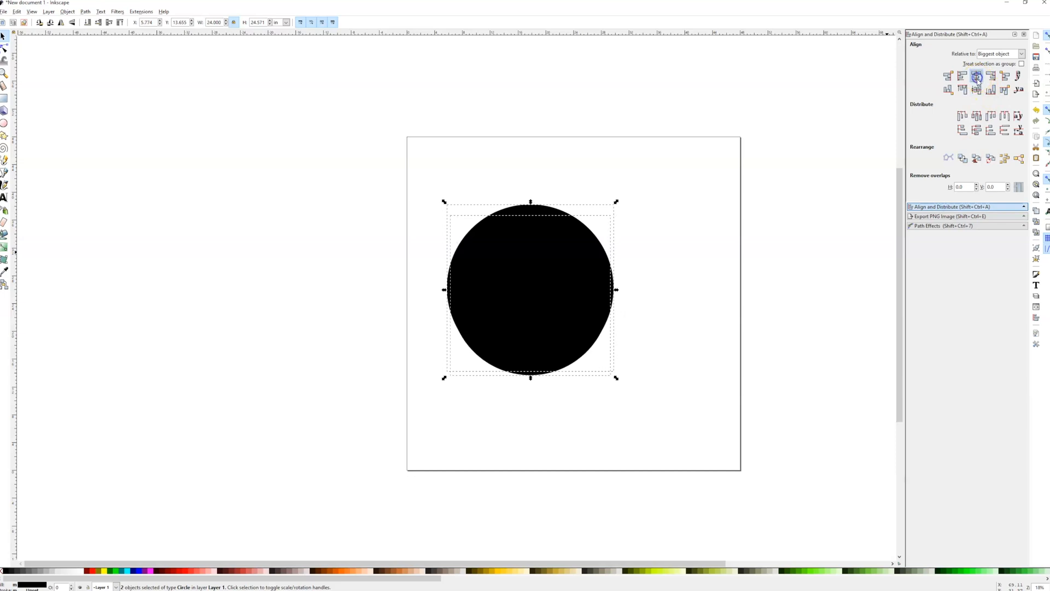
{"action": "left_click", "coordinate": [977, 91]}
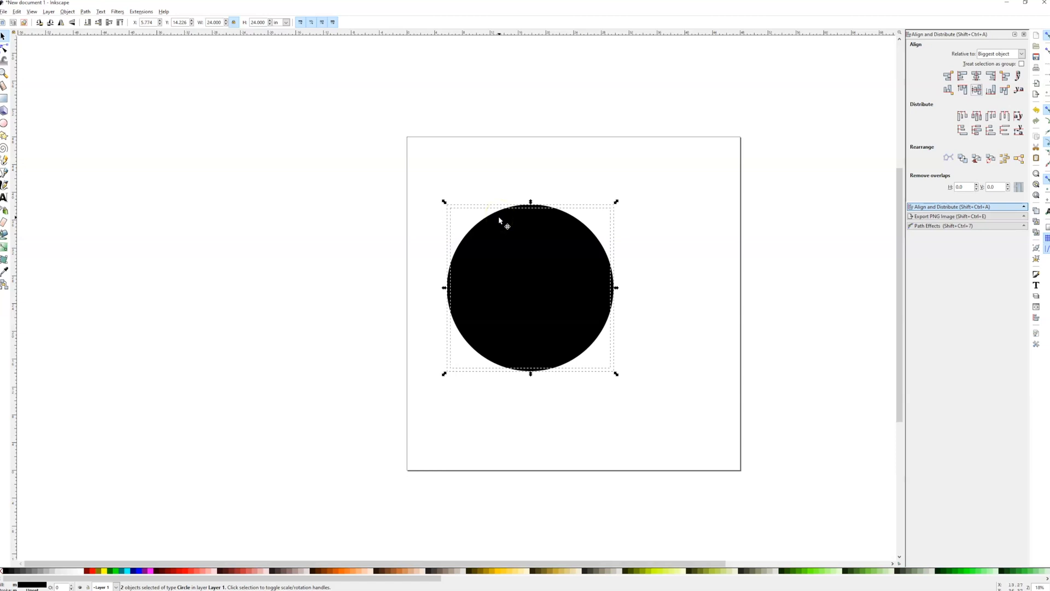
Step: Paste a copy of the concentric circle pair outside the page, beside the original pair
{"action": "left_click", "coordinate": [331, 255]}
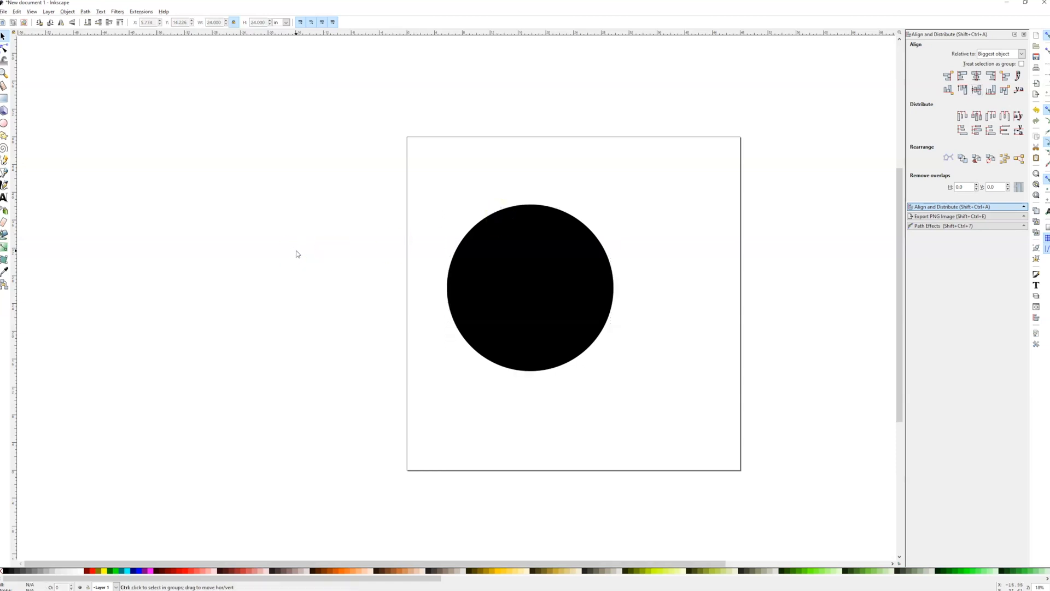
{"action": "key", "text": "ctrl+v"}
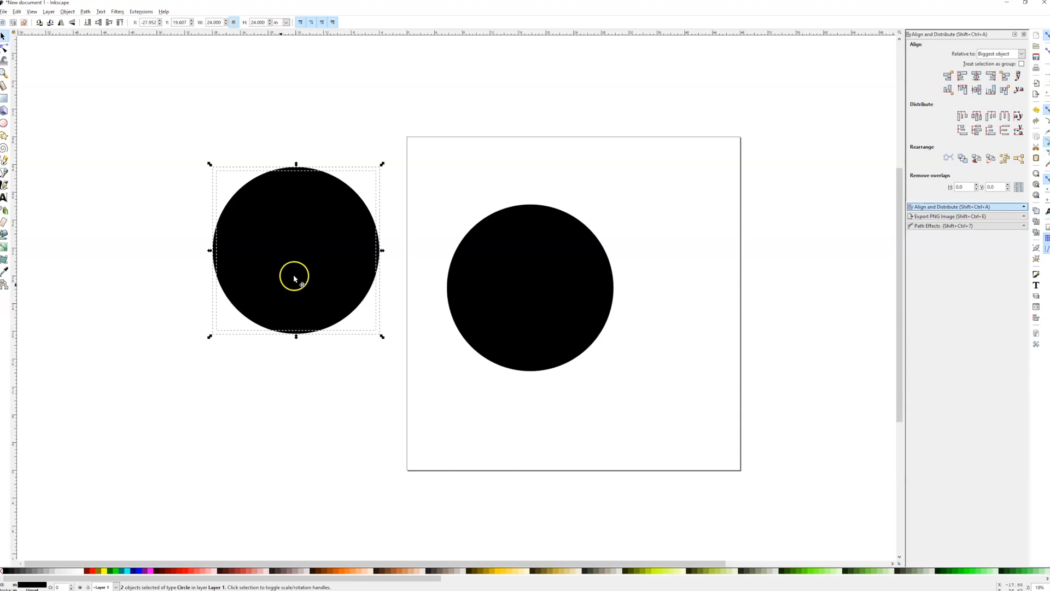
{"action": "left_click", "coordinate": [638, 180]}
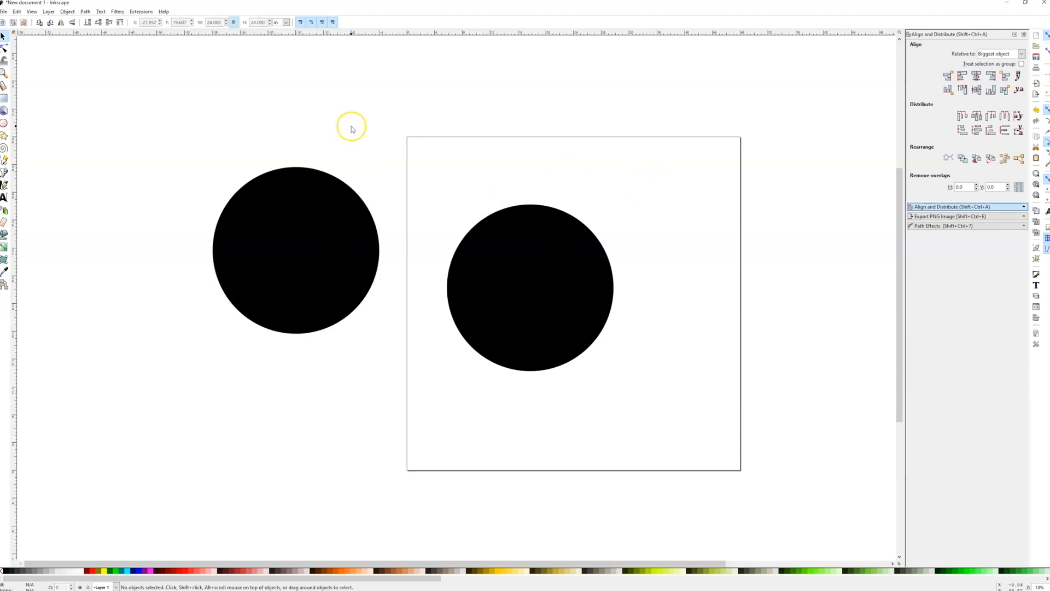
Step: Turn the circle pair on the page into a thin ring with the Exclusion path operation
{"action": "left_click_drag", "start_coordinate": [637, 176], "coordinate": [432, 413]}
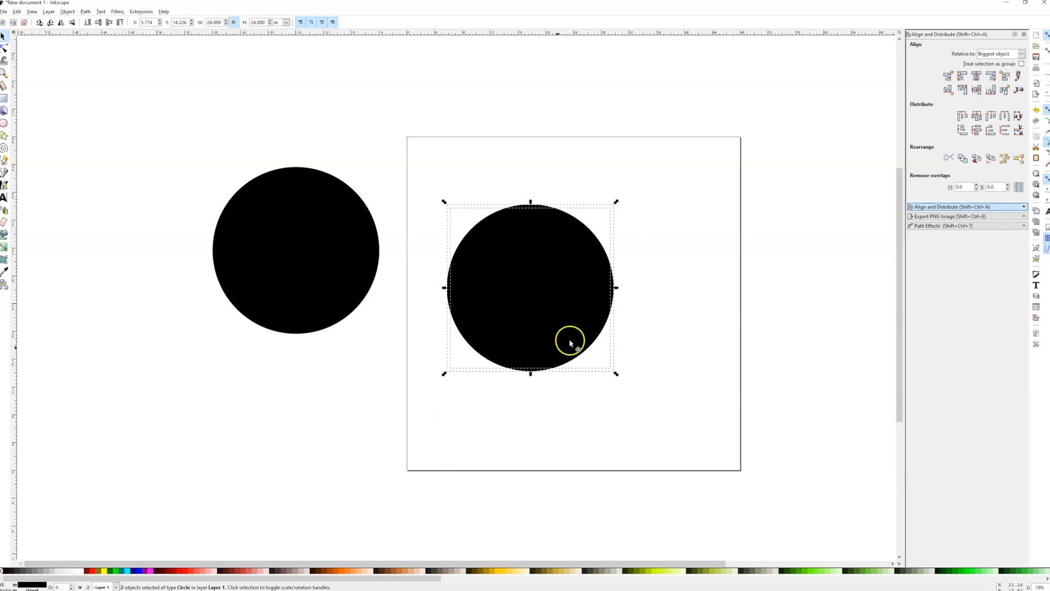
{"action": "left_click", "coordinate": [643, 177]}
{"action": "left_click_drag", "start_coordinate": [643, 177], "coordinate": [425, 401]}
{"action": "left_click", "coordinate": [86, 12]}
{"action": "left_click", "coordinate": [104, 85]}
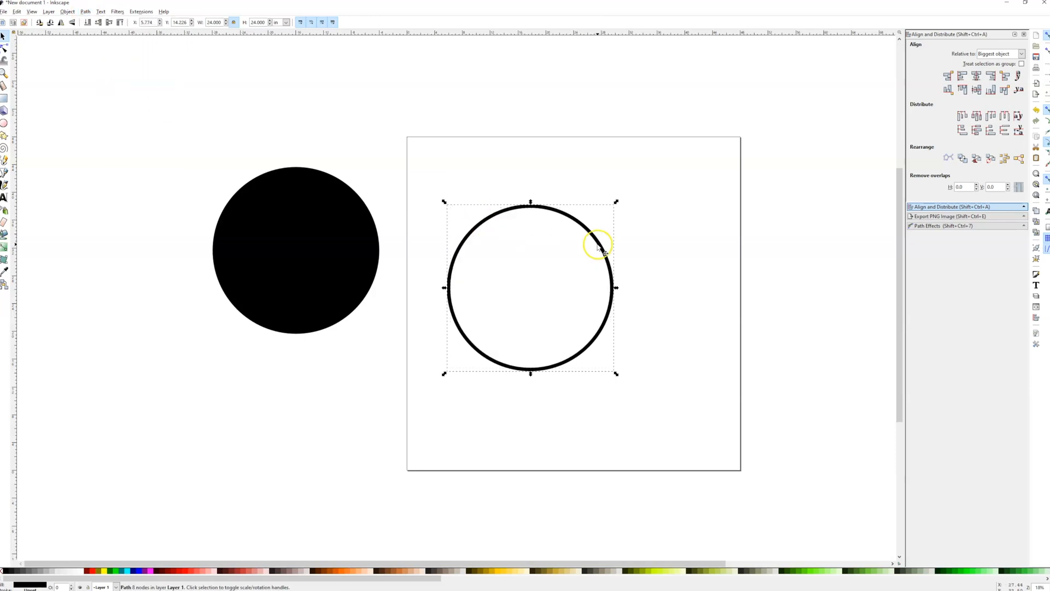
Step: Resize the pasted pair's inner circle to 16 in and its outer circle to 17 in
{"action": "left_click", "coordinate": [343, 233]}
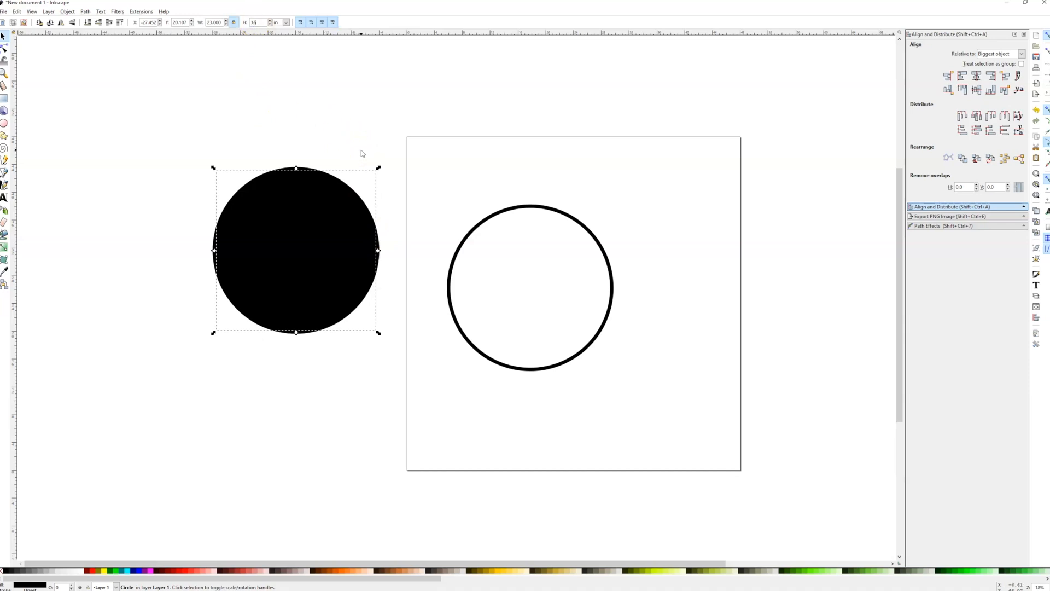
{"action": "key", "text": "Return"}
{"action": "left_click", "coordinate": [310, 199]}
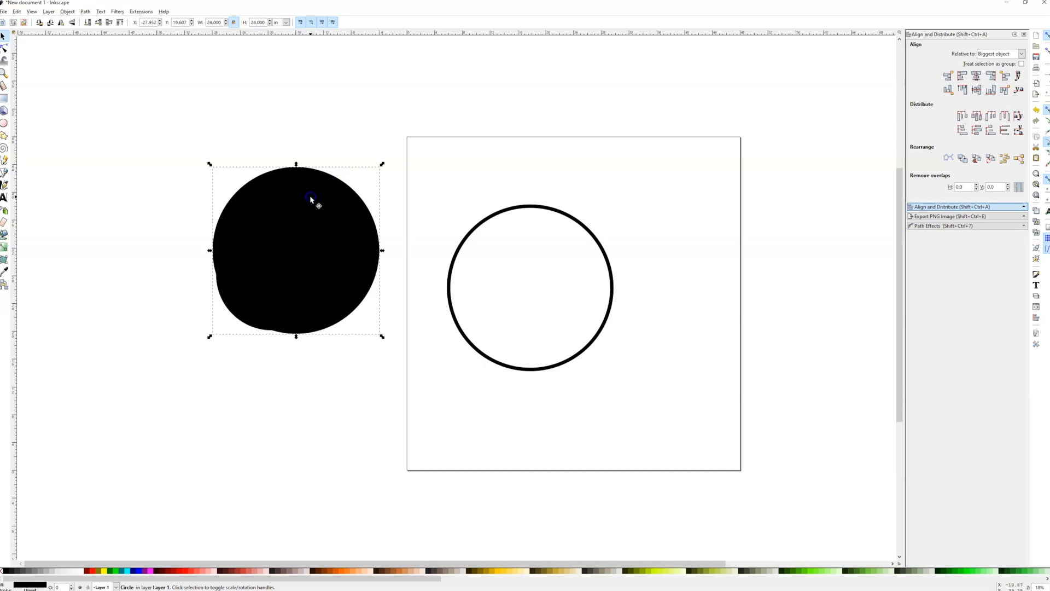
{"action": "type", "text": "17"}
{"action": "key", "text": "Return"}
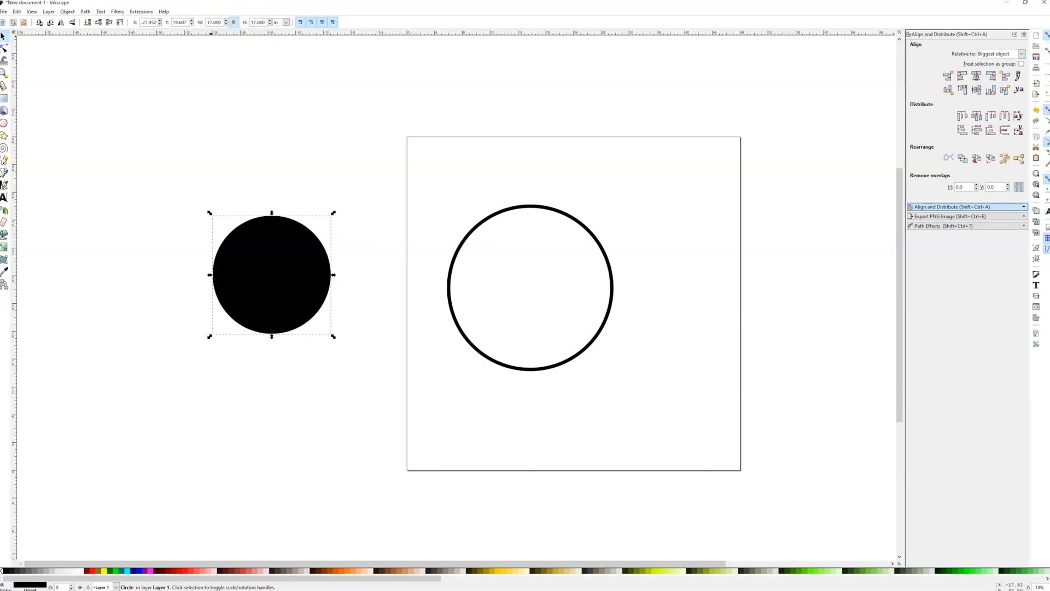
Step: Center the two smaller circles on each other and turn them into a ring with the Exclusion path operation
{"action": "left_click_drag", "start_coordinate": [381, 153], "coordinate": [167, 396]}
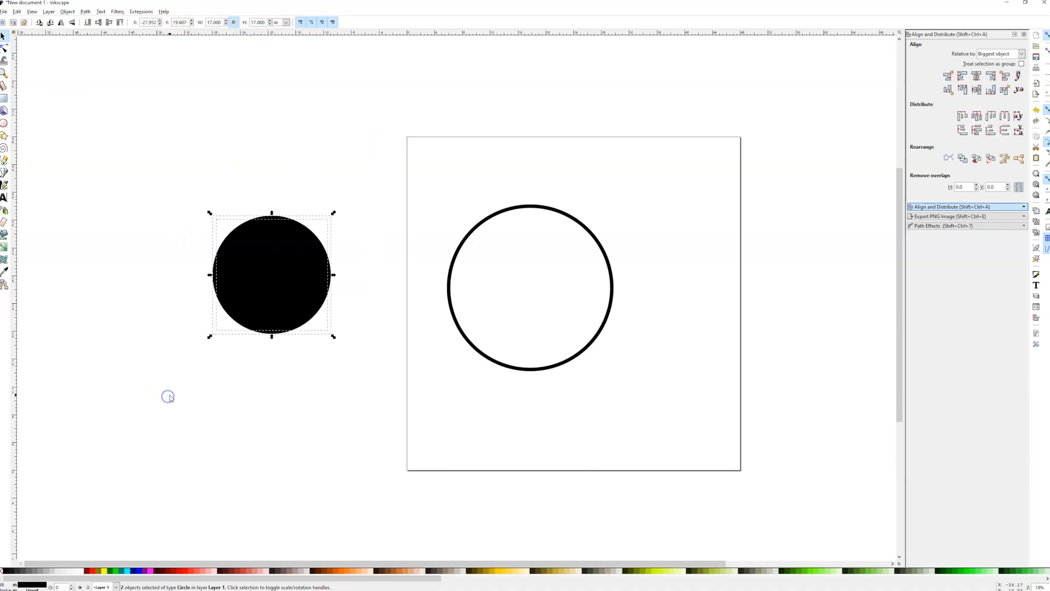
{"action": "left_click", "coordinate": [978, 90]}
{"action": "left_click", "coordinate": [92, 13]}
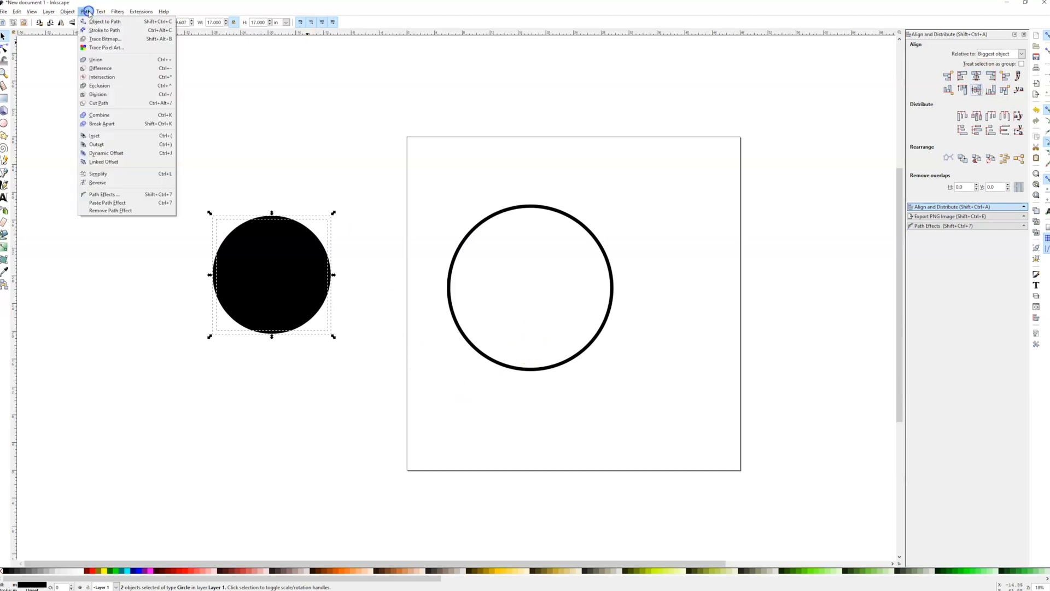
{"action": "mouse_move", "coordinate": [104, 12]}
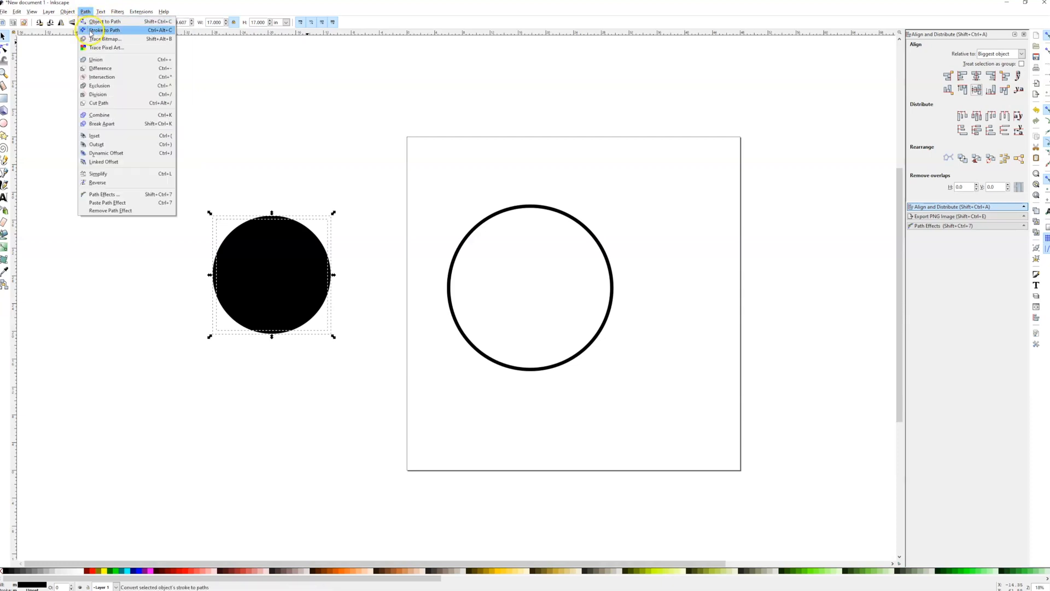
{"action": "left_click", "coordinate": [99, 85]}
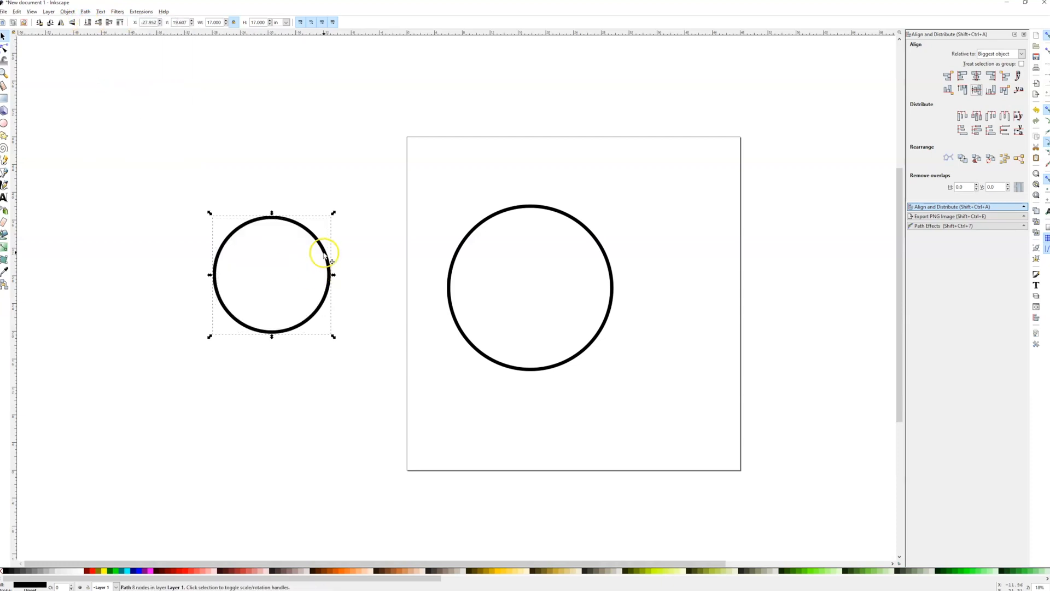
Step: Center the small ring inside the large ring horizontally and vertically
{"action": "left_click_drag", "start_coordinate": [667, 160], "coordinate": [112, 427]}
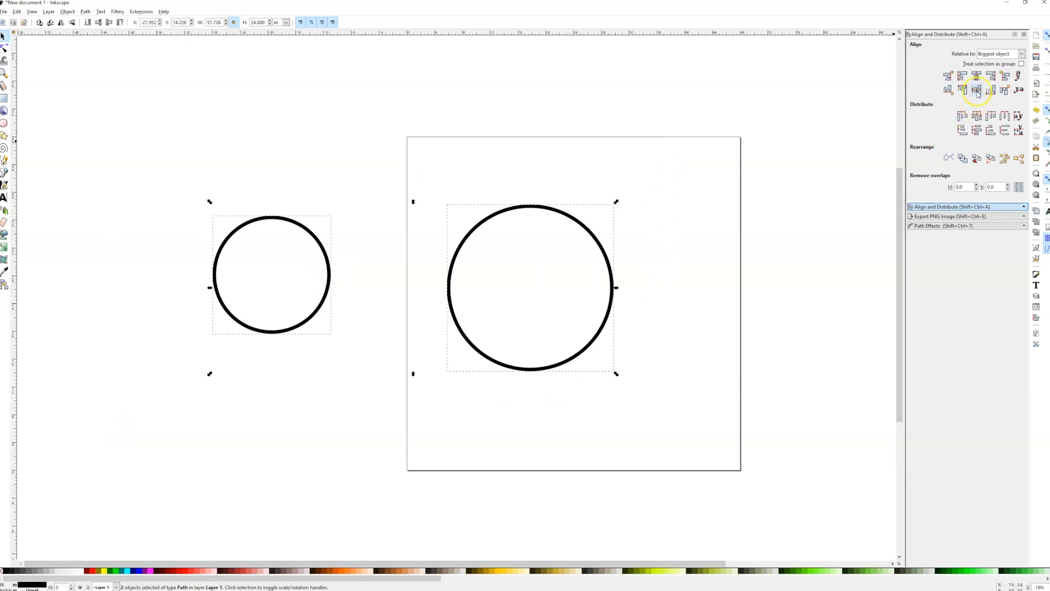
{"action": "left_click", "coordinate": [977, 76]}
{"action": "left_click", "coordinate": [977, 90]}
{"action": "left_click", "coordinate": [690, 254]}
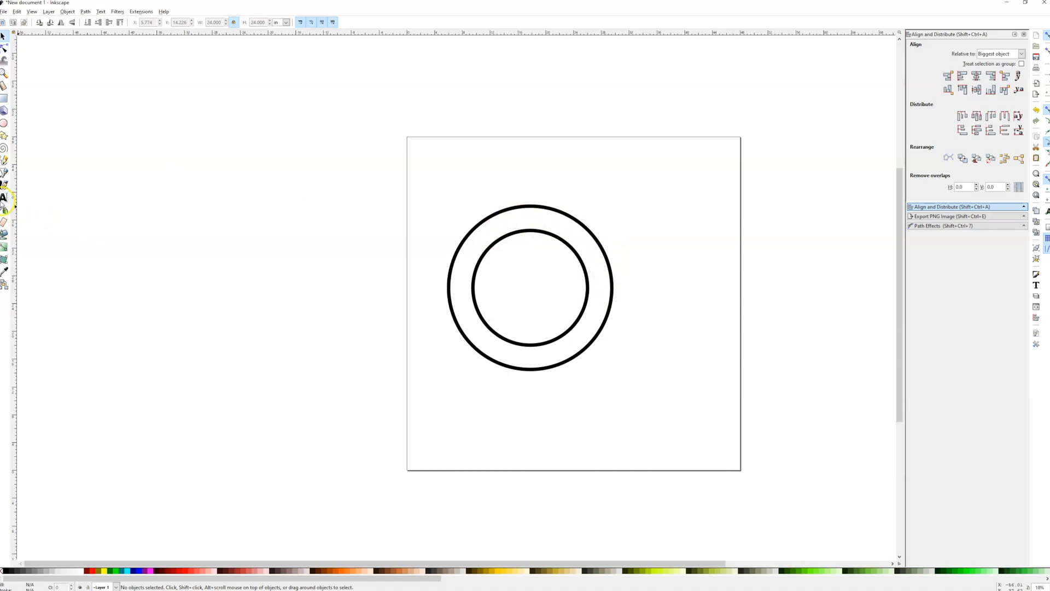
Step: Add the text "PHOENIX ARIZONA" on the page above the rings
{"action": "left_click", "coordinate": [4, 197]}
{"action": "left_click", "coordinate": [517, 181]}
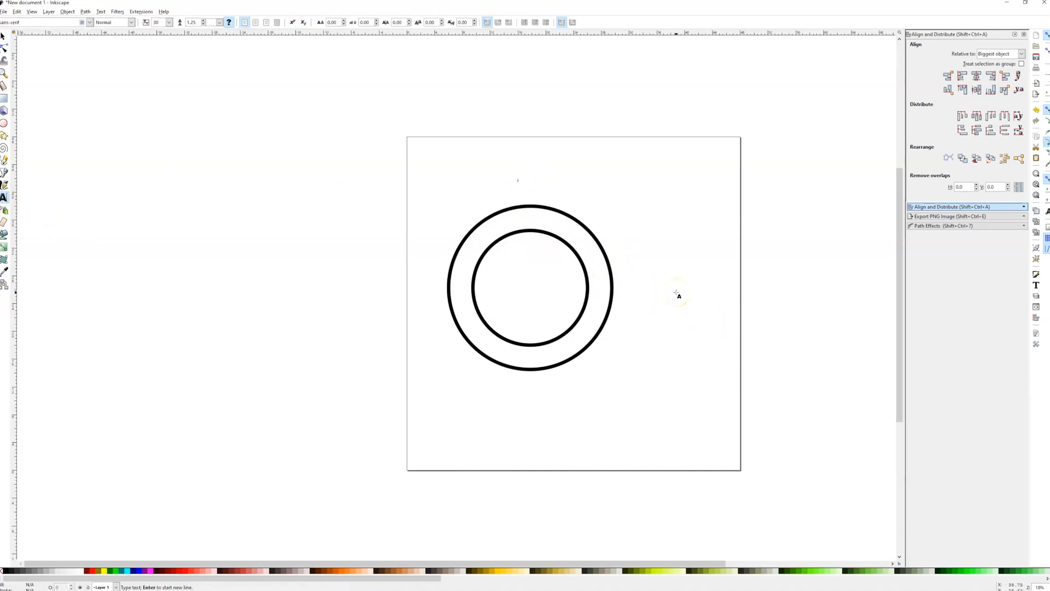
{"action": "type", "text": "Th"}
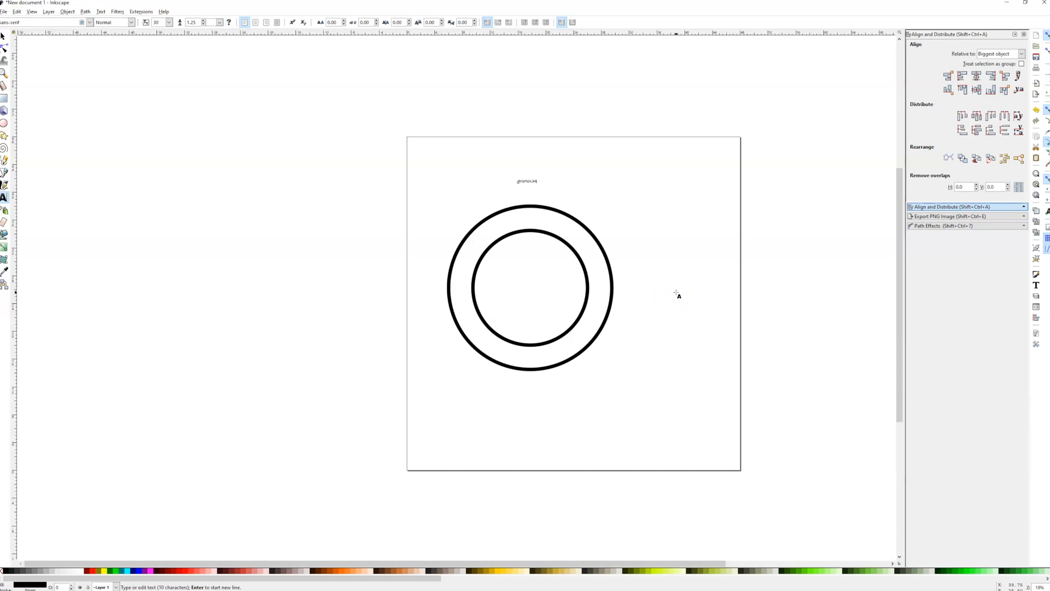
{"action": "scroll", "coordinate": [546, 187], "scroll_direction": "up", "scroll_amount": 8}
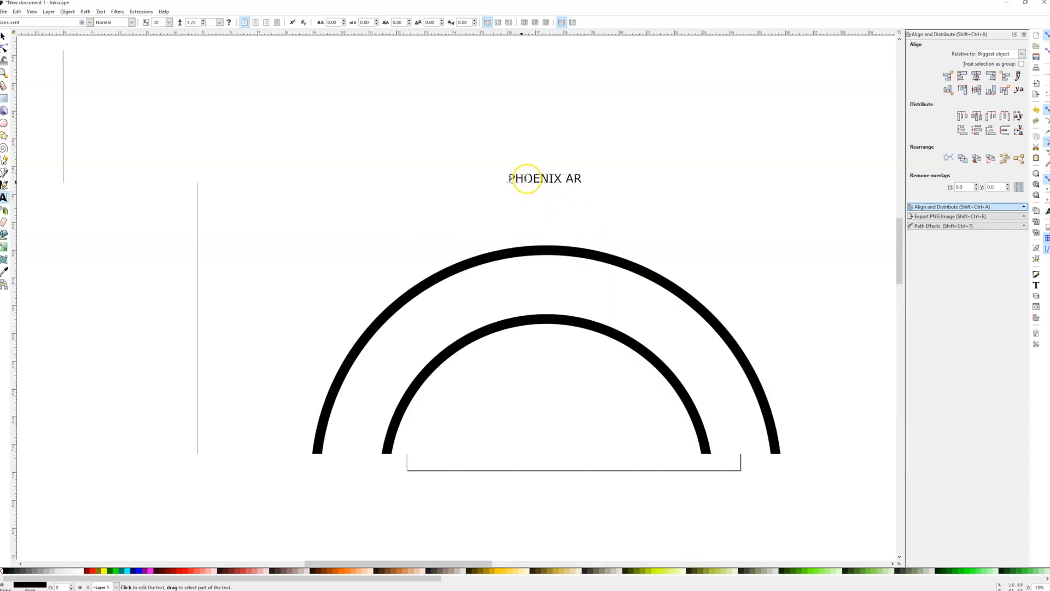
{"action": "type", "text": "IZONA"}
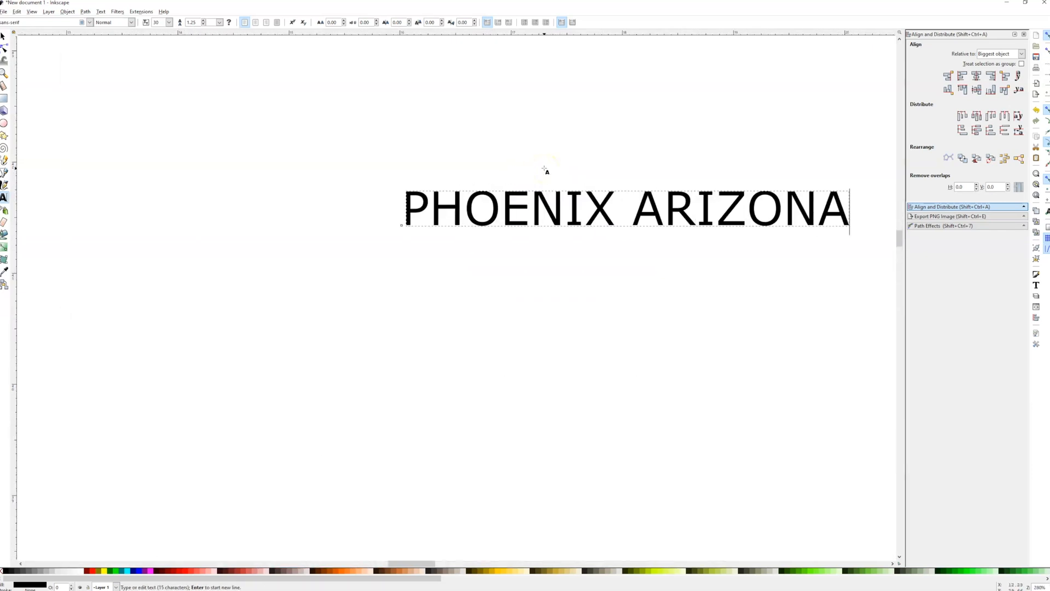
{"action": "left_click", "coordinate": [392, 219]}
{"action": "scroll", "coordinate": [392, 219], "scroll_direction": "down", "scroll_amount": 4}
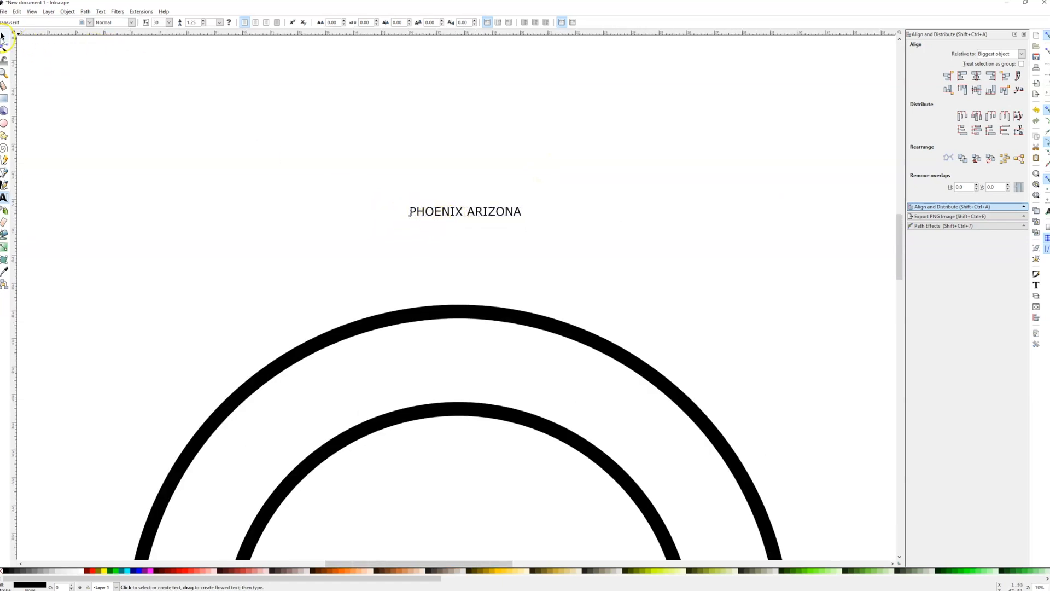
Step: Enlarge the PHOENIX ARIZONA text to about 34 in wide and move it over the top of the rings
{"action": "left_click", "coordinate": [3, 37]}
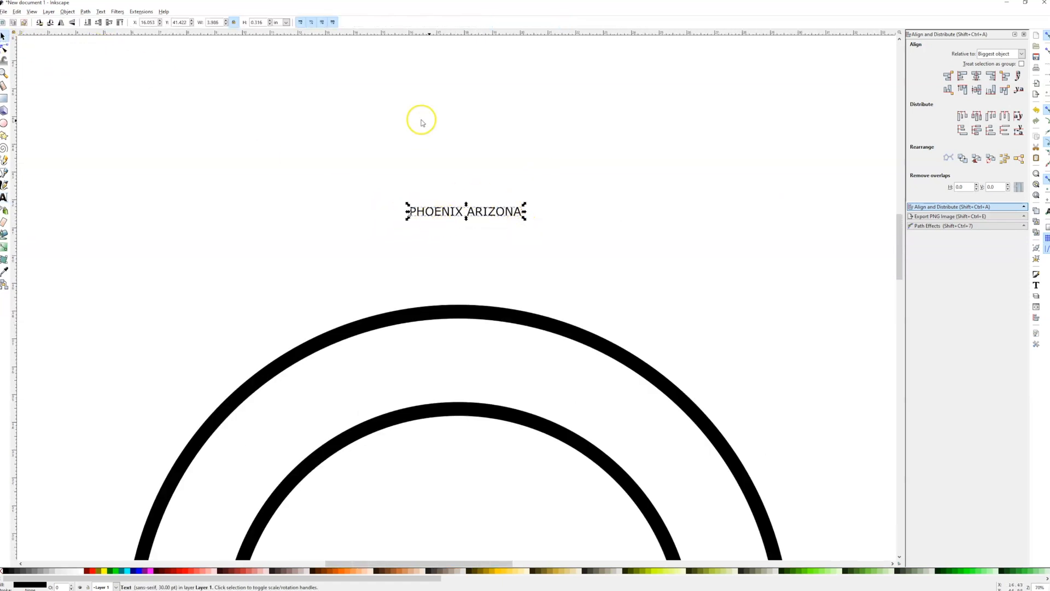
{"action": "scroll", "coordinate": [421, 129], "scroll_direction": "down", "scroll_amount": 1}
{"action": "left_click_drag", "start_coordinate": [495, 191], "coordinate": [869, 400]}
{"action": "left_click", "coordinate": [558, 191]}
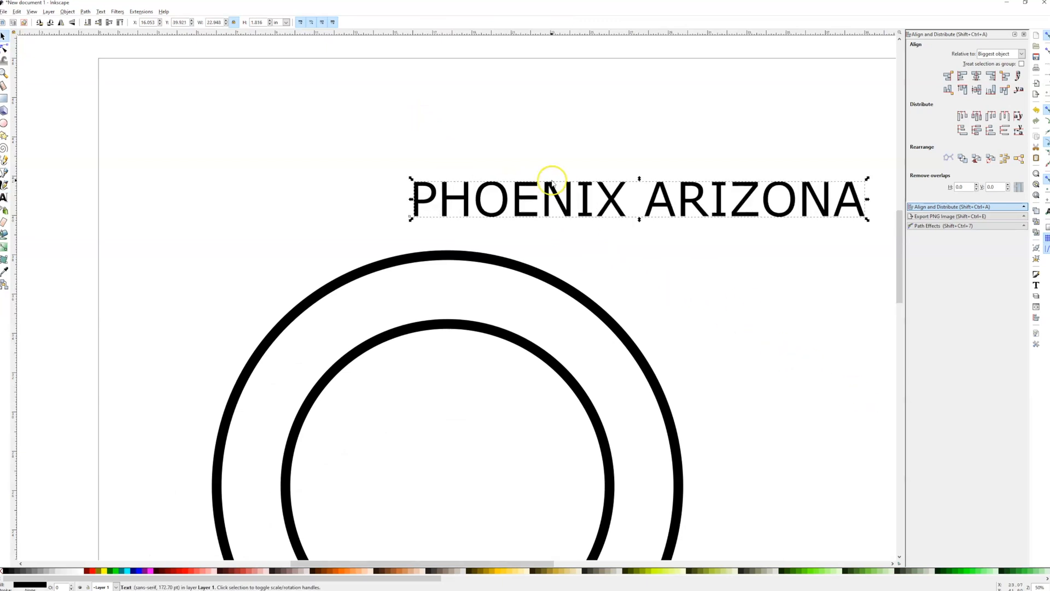
{"action": "left_click_drag", "start_coordinate": [558, 191], "coordinate": [367, 268]}
{"action": "left_click_drag", "start_coordinate": [675, 297], "coordinate": [782, 359]}
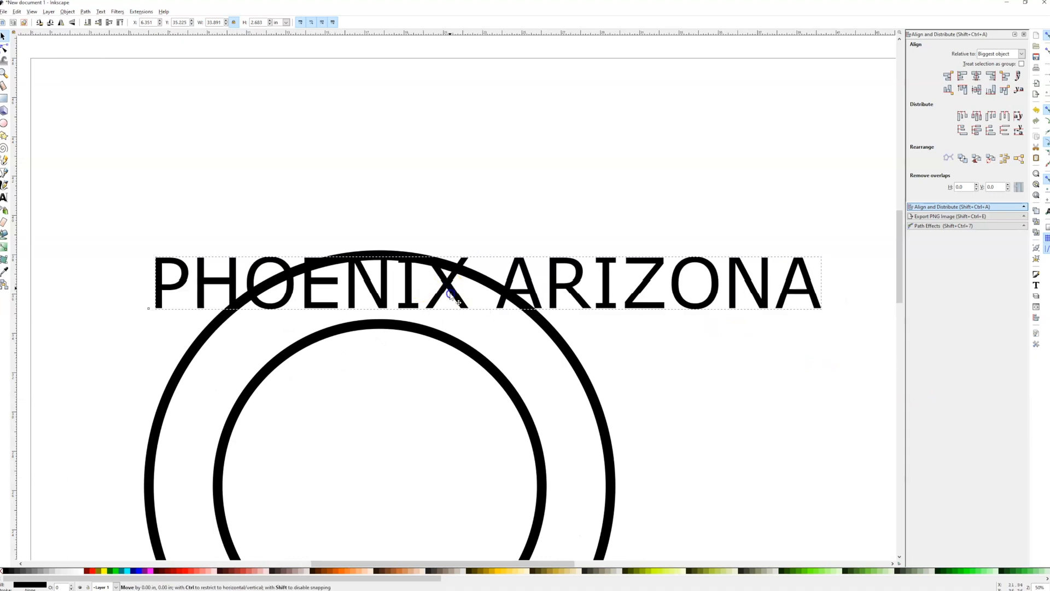
Step: Enlarge the text further to about 41 in wide and position it to match the gap between the two rings
{"action": "scroll", "coordinate": [432, 247], "scroll_direction": "down", "scroll_amount": 4, "text": "ctrl"}
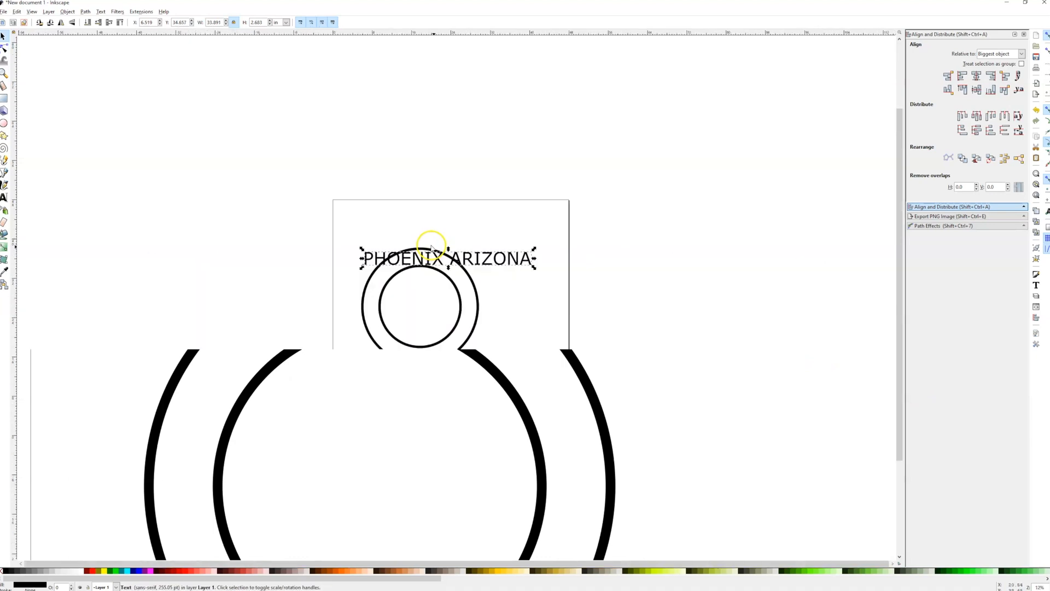
{"action": "scroll", "coordinate": [432, 248], "scroll_direction": "up", "scroll_amount": 2, "text": "ctrl"}
{"action": "left_click_drag", "start_coordinate": [633, 253], "coordinate": [685, 224]}
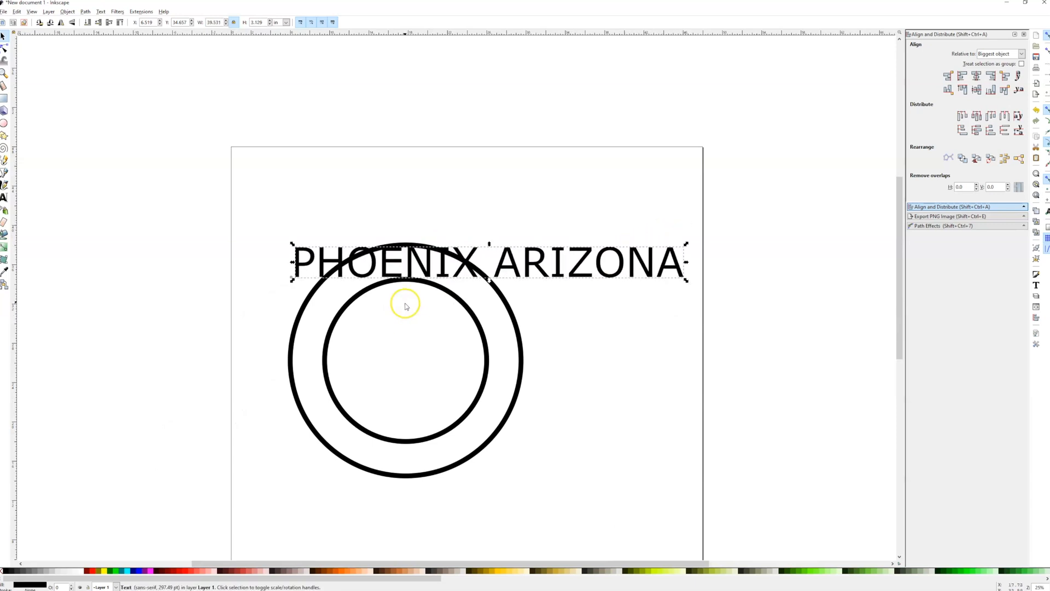
{"action": "scroll", "coordinate": [413, 275], "scroll_direction": "up", "scroll_amount": 2, "text": "ctrl"}
{"action": "left_click_drag", "start_coordinate": [430, 255], "coordinate": [393, 256]}
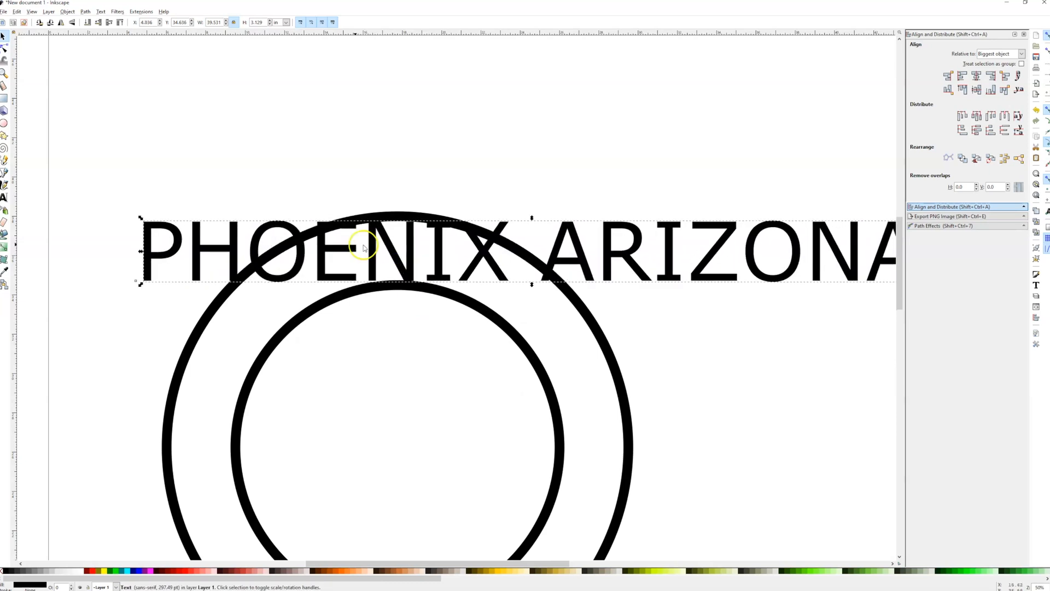
{"action": "left_click_drag", "start_coordinate": [141, 218], "coordinate": [111, 214]}
{"action": "left_click_drag", "start_coordinate": [395, 260], "coordinate": [415, 262]}
{"action": "scroll", "coordinate": [444, 221], "scroll_direction": "down", "scroll_amount": 4}
{"action": "scroll", "coordinate": [444, 221], "scroll_direction": "up", "scroll_amount": 1}
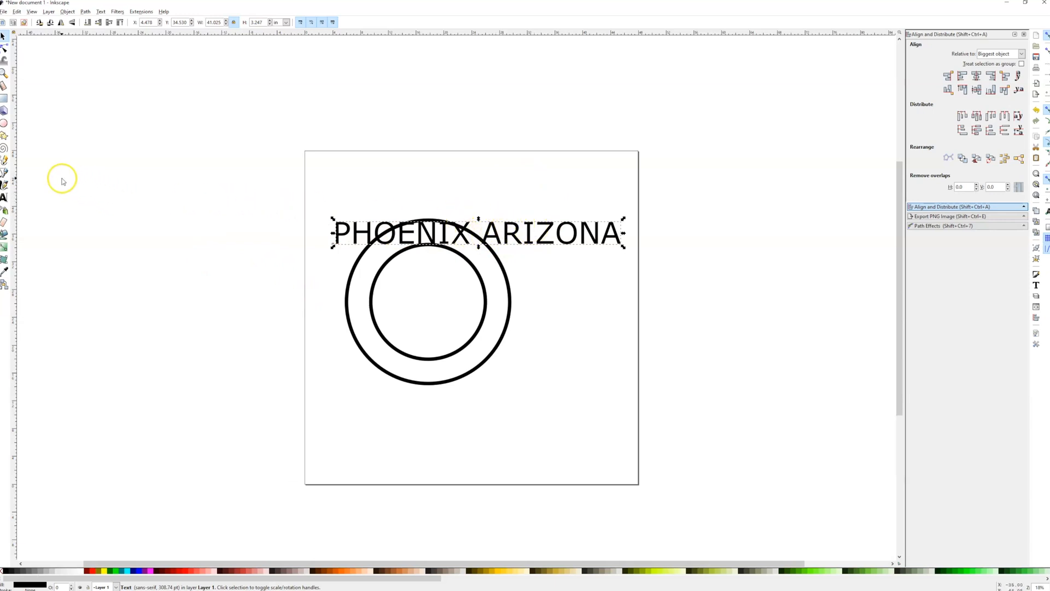
Step: Set the letter spacing of the PHOENIX ARIZONA text to 2 px
{"action": "left_click", "coordinate": [3, 199]}
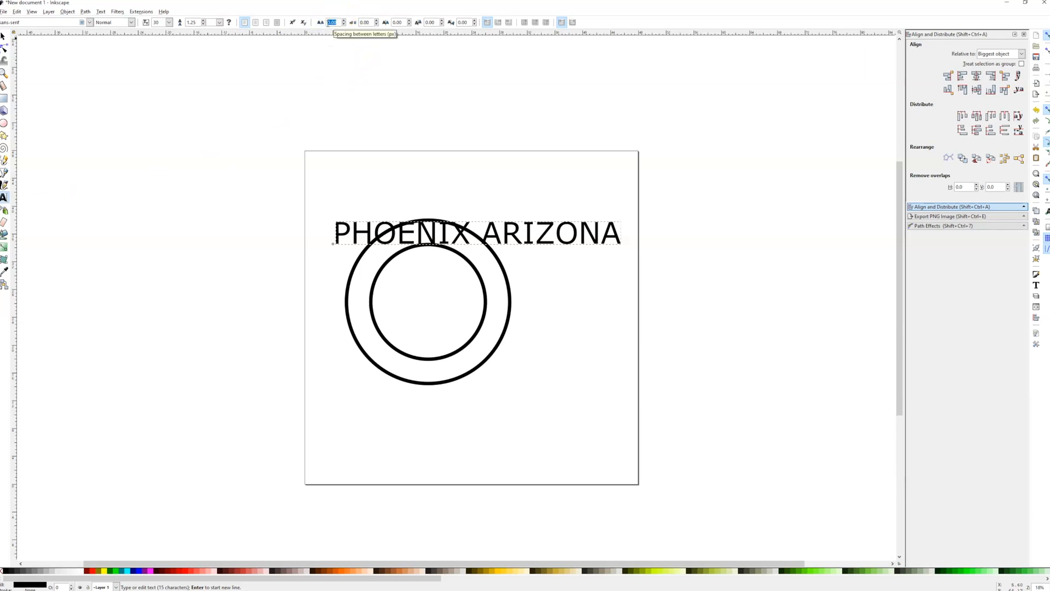
{"action": "type", "text": "2"}
{"action": "key", "text": "Return"}
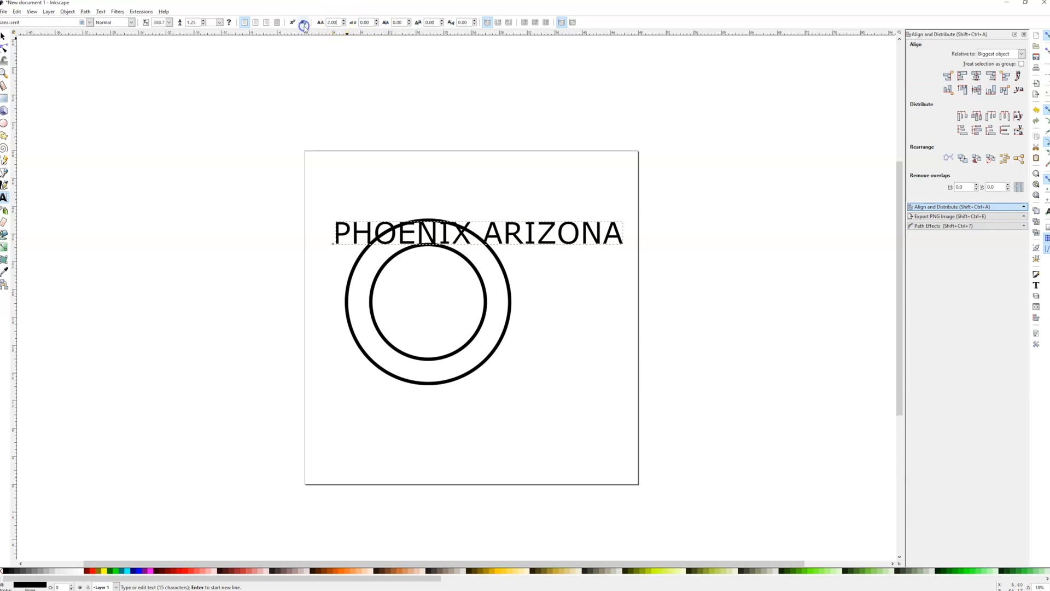
Step: Set the letter spacing of the PHOENIX ARIZONA text to 5 px
{"action": "type", "text": "5"}
{"action": "left_click", "coordinate": [336, 20]}
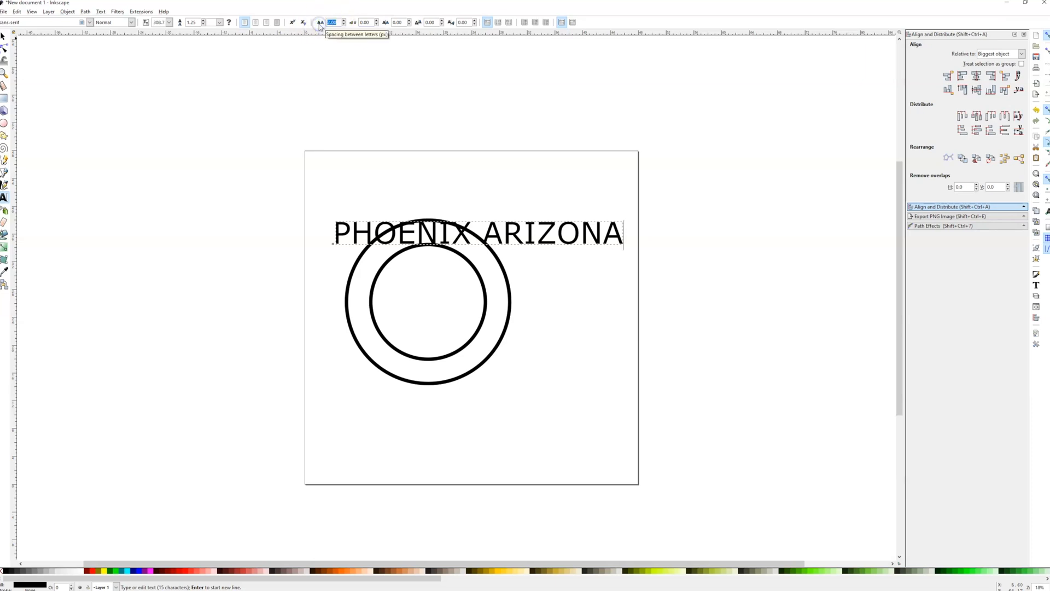
{"action": "type", "text": "5"}
{"action": "key", "text": "Return"}
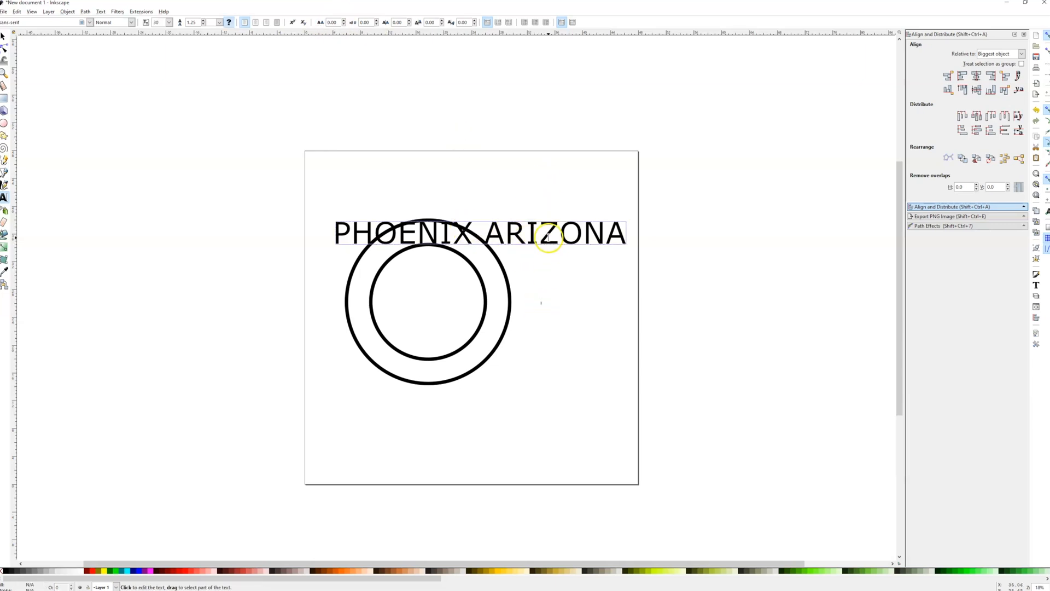
Step: Try to put the PHOENIX ARIZONA text on the outer ring's path
{"action": "key", "text": "Escape"}
{"action": "key", "text": "F1"}
{"action": "left_click", "coordinate": [550, 241]}
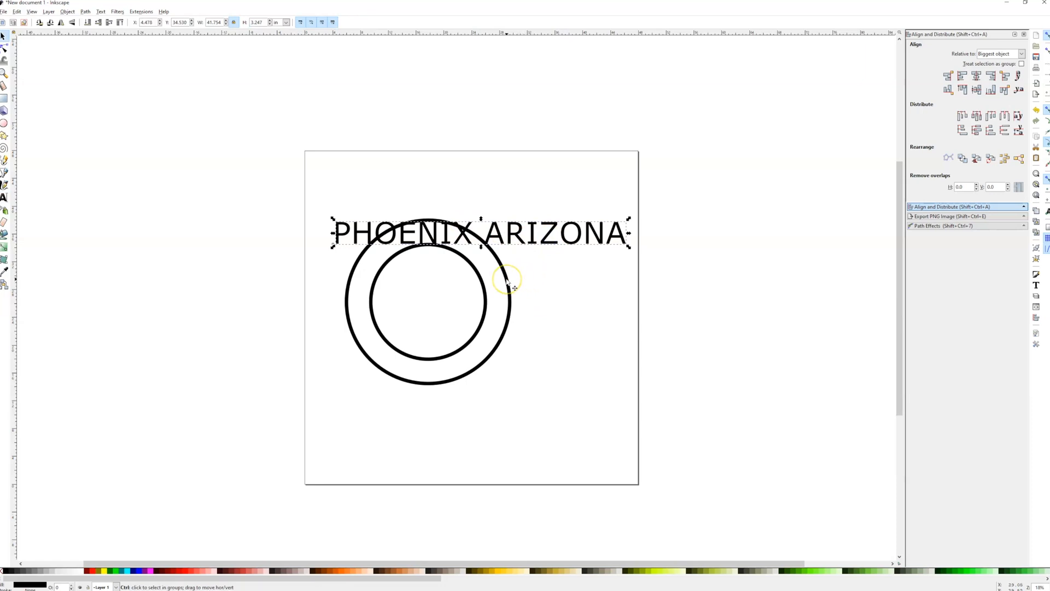
{"action": "left_click", "coordinate": [508, 280], "text": "shift"}
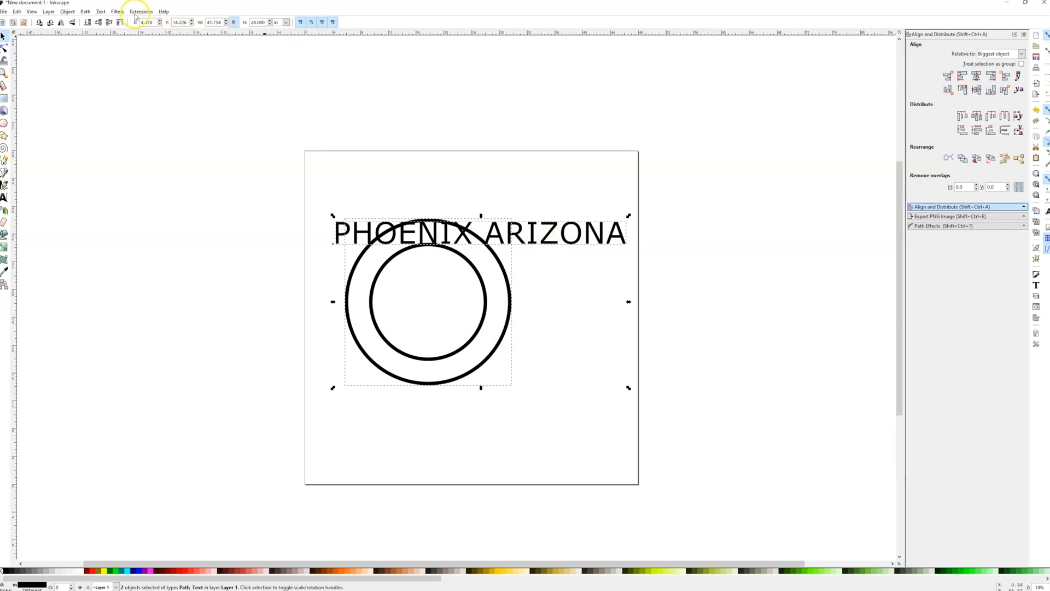
{"action": "left_click", "coordinate": [86, 13]}
{"action": "mouse_move", "coordinate": [102, 14]}
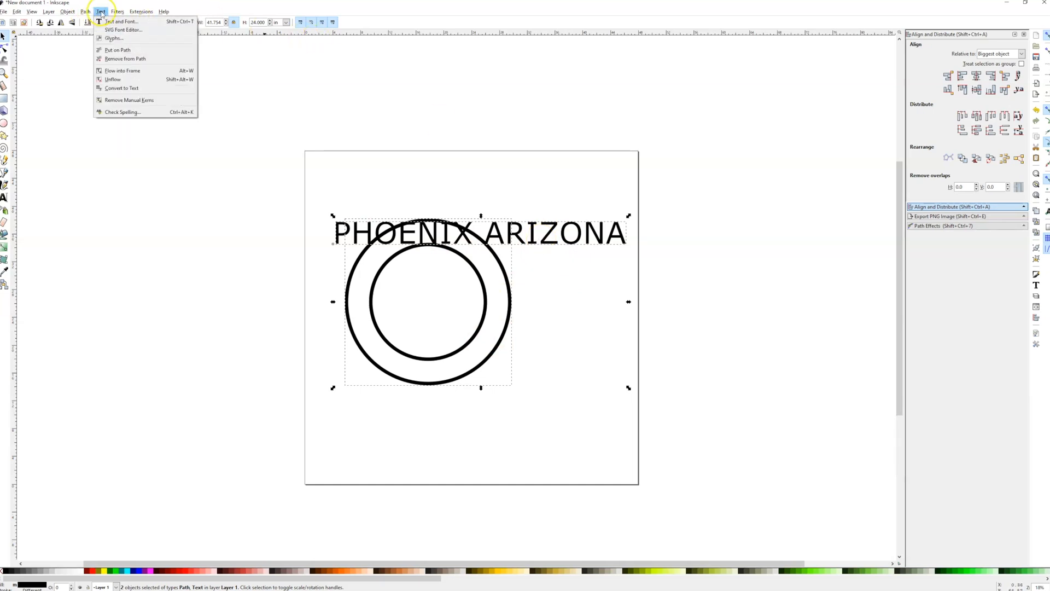
{"action": "left_click", "coordinate": [116, 51]}
{"action": "scroll", "coordinate": [447, 386], "scroll_direction": "down", "scroll_amount": 2, "text": "ctrl"}
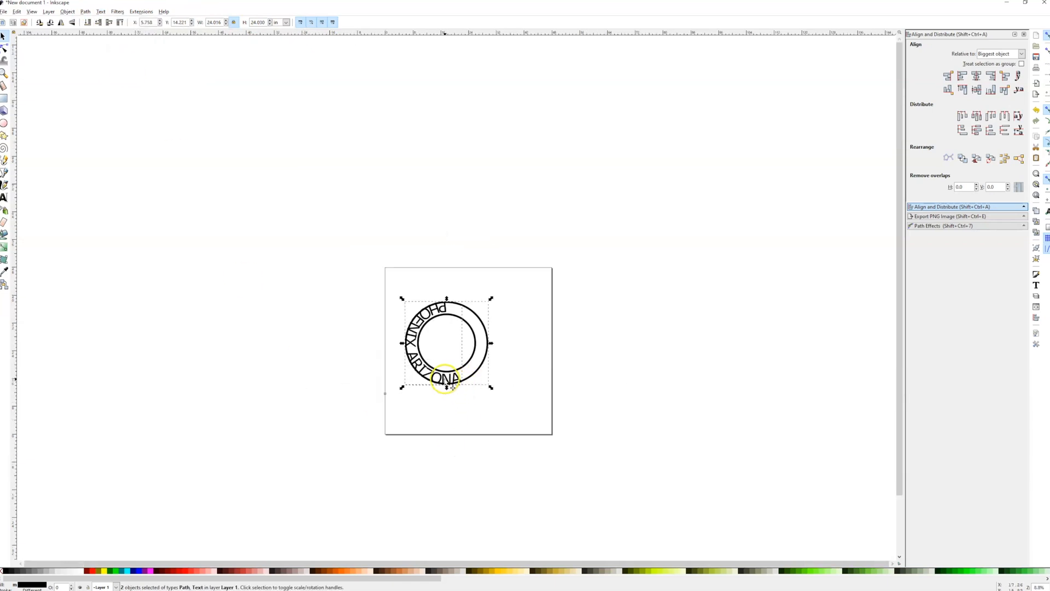
{"action": "scroll", "coordinate": [444, 372], "scroll_direction": "up", "scroll_amount": 2, "text": "ctrl"}
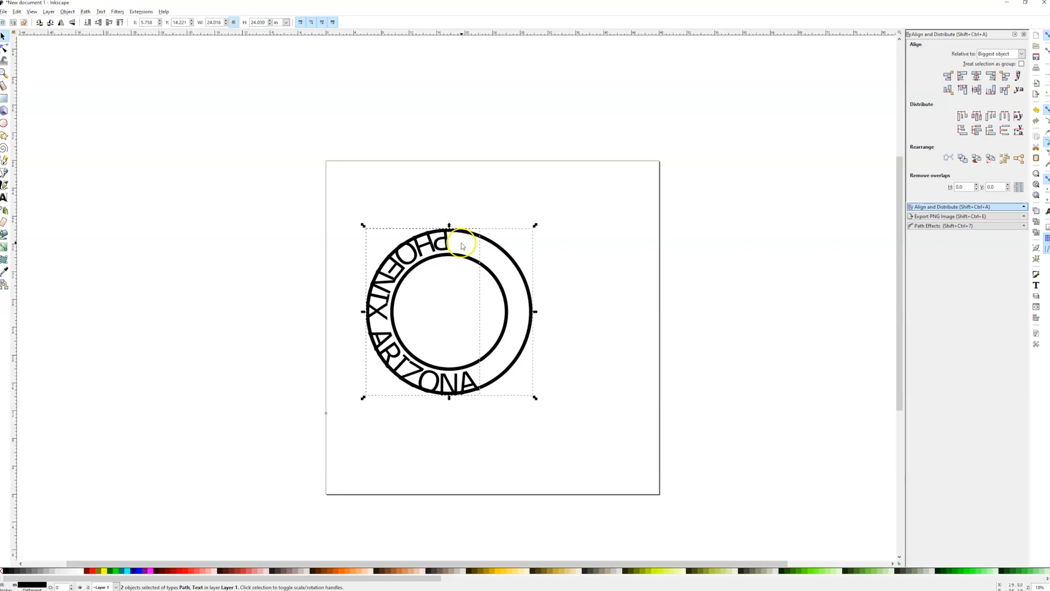
{"action": "scroll", "coordinate": [427, 240], "scroll_direction": "up", "scroll_amount": 3}
{"action": "scroll", "coordinate": [429, 240], "scroll_direction": "down", "scroll_amount": 2}
{"action": "scroll", "coordinate": [440, 226], "scroll_direction": "up", "scroll_amount": 1}
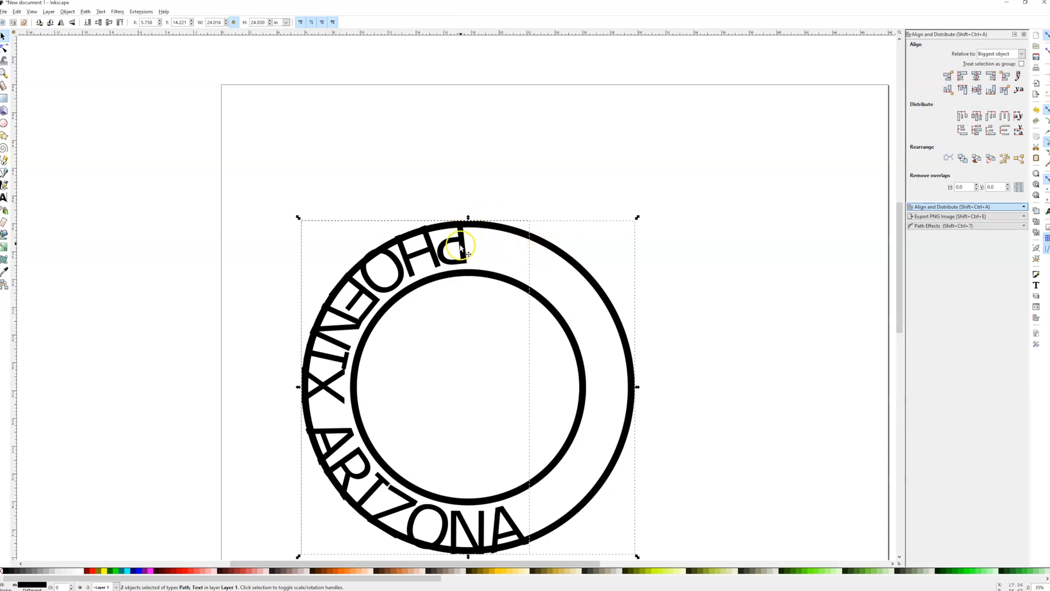
{"action": "scroll", "coordinate": [495, 235], "scroll_direction": "down", "scroll_amount": 1}
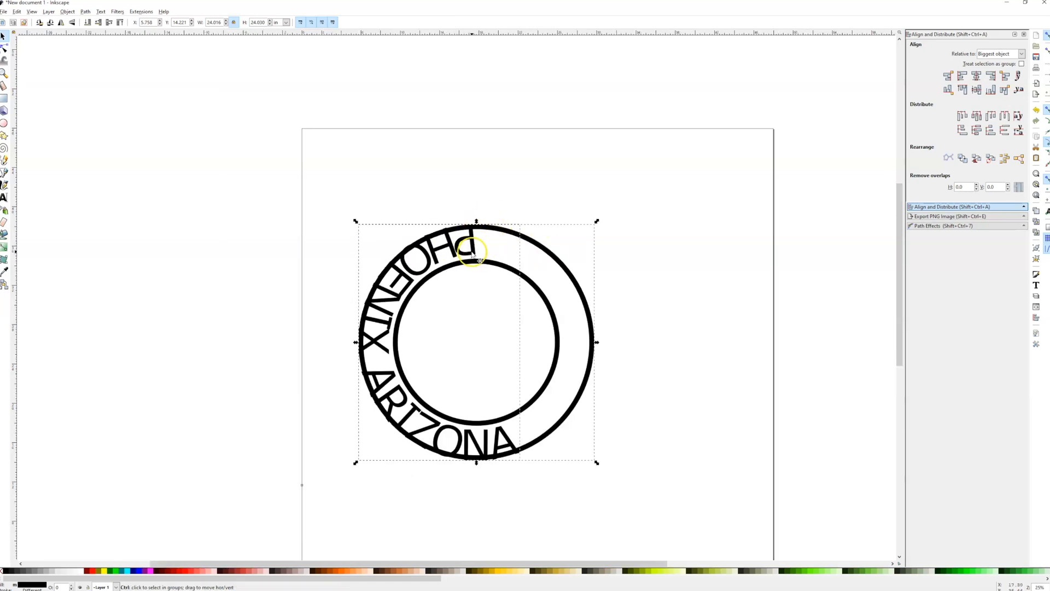
{"action": "key", "text": "ctrl+z"}
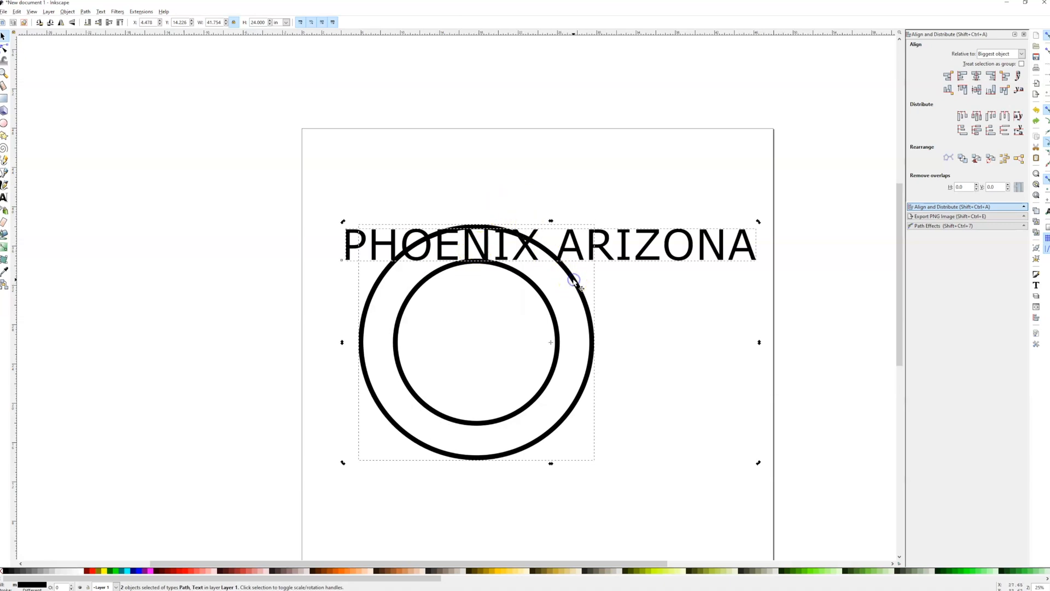
Step: Paste a copy of the outer ring and set its width and height to 23 in
{"action": "left_click", "coordinate": [600, 315]}
{"action": "left_click", "coordinate": [587, 306]}
{"action": "key", "text": "ctrl+c"}
{"action": "left_click", "coordinate": [625, 314]}
{"action": "key", "text": "ctrl+v"}
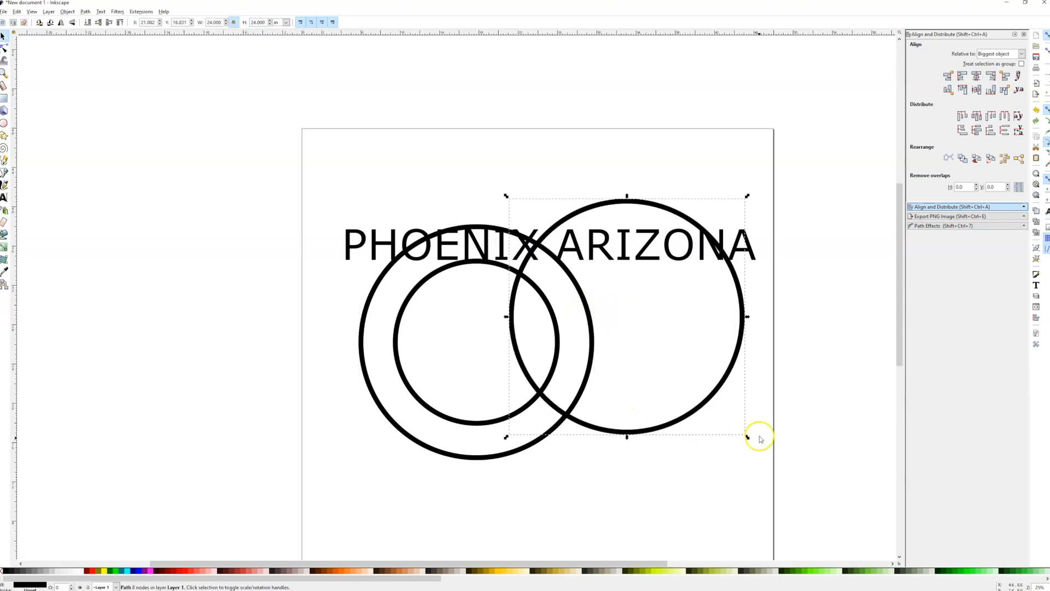
{"action": "left_click", "coordinate": [262, 23]}
{"action": "key", "text": "Return"}
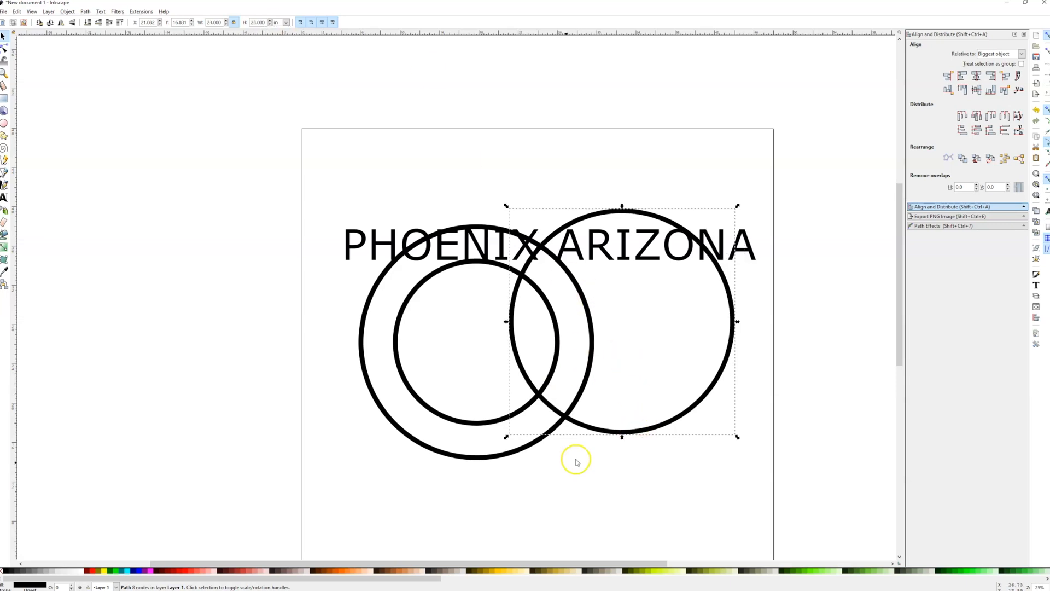
Step: Center the 23 in ring horizontally and vertically on the outer ring
{"action": "left_click", "coordinate": [511, 454]}
{"action": "left_click", "coordinate": [682, 418], "text": "shift"}
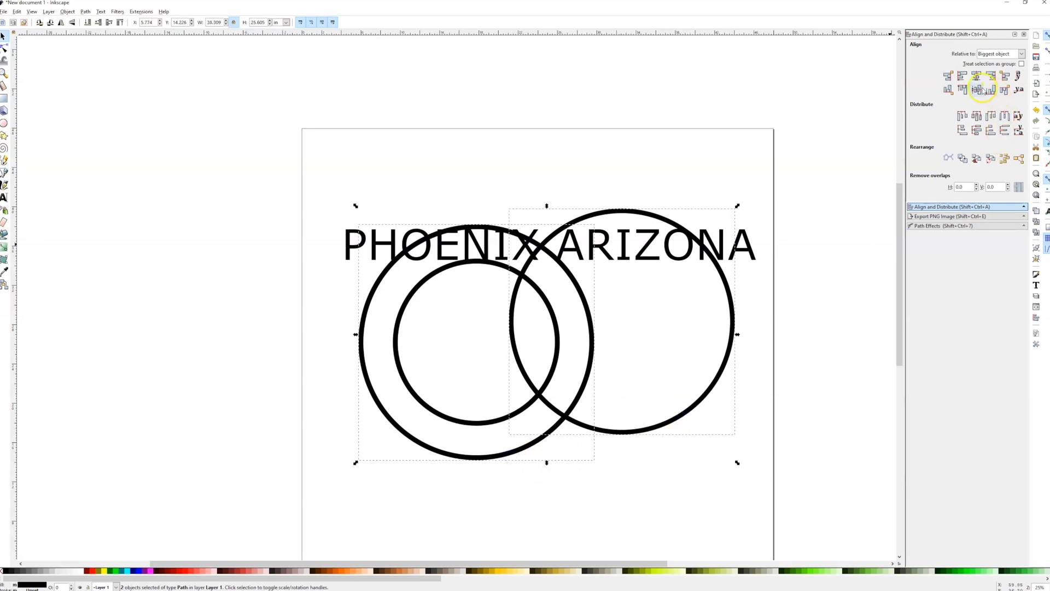
{"action": "left_click", "coordinate": [977, 77]}
{"action": "left_click", "coordinate": [978, 90]}
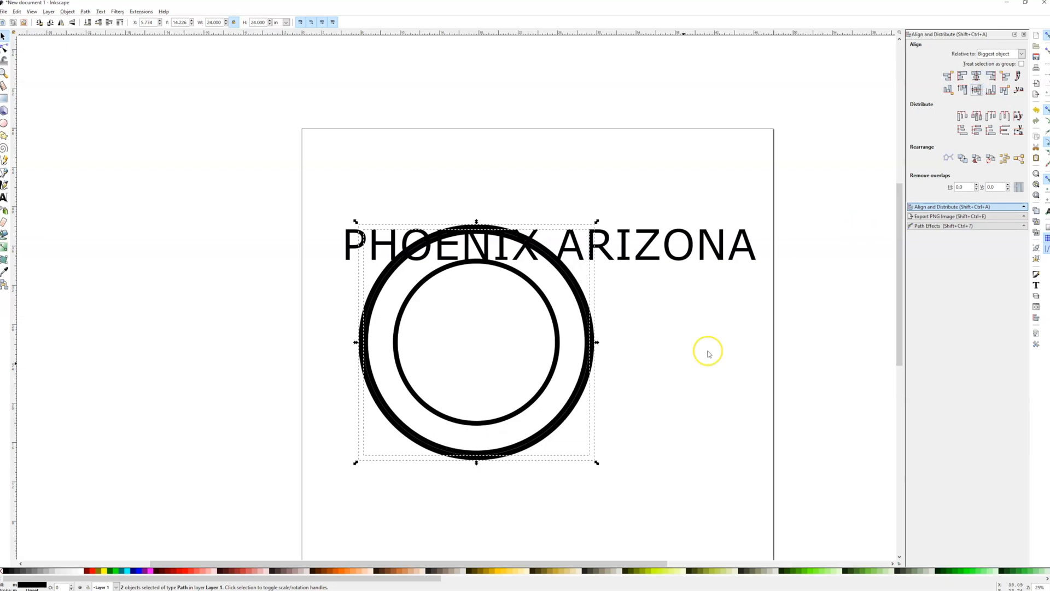
Step: Put the PHOENIX ARIZONA text on the path of the 23 in ring
{"action": "scroll", "coordinate": [579, 407], "scroll_direction": "up", "scroll_amount": 1}
{"action": "left_click", "coordinate": [659, 411]}
{"action": "left_click", "coordinate": [595, 398]}
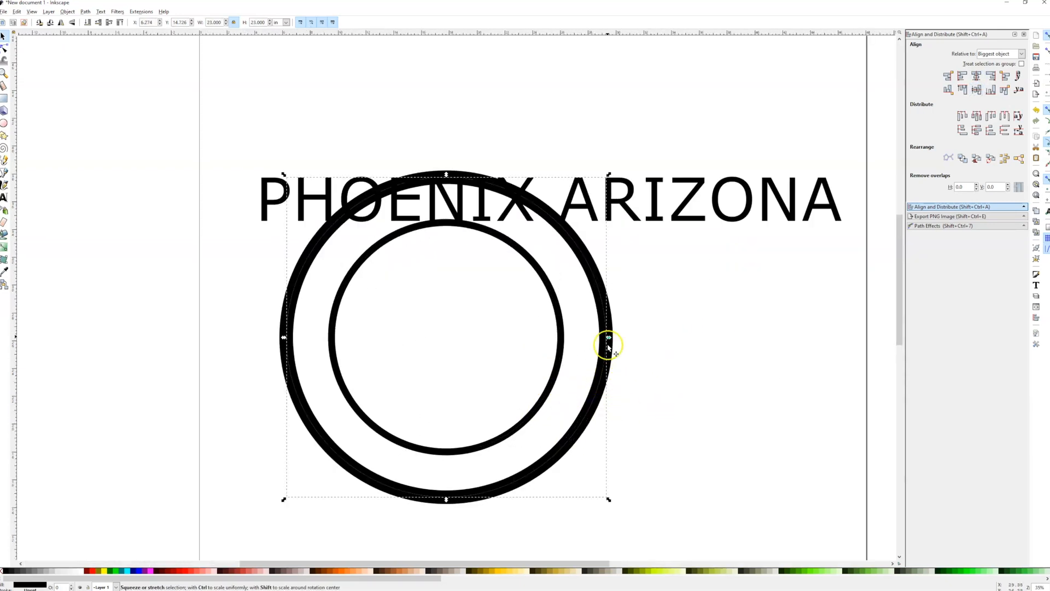
{"action": "left_click", "coordinate": [655, 191]}
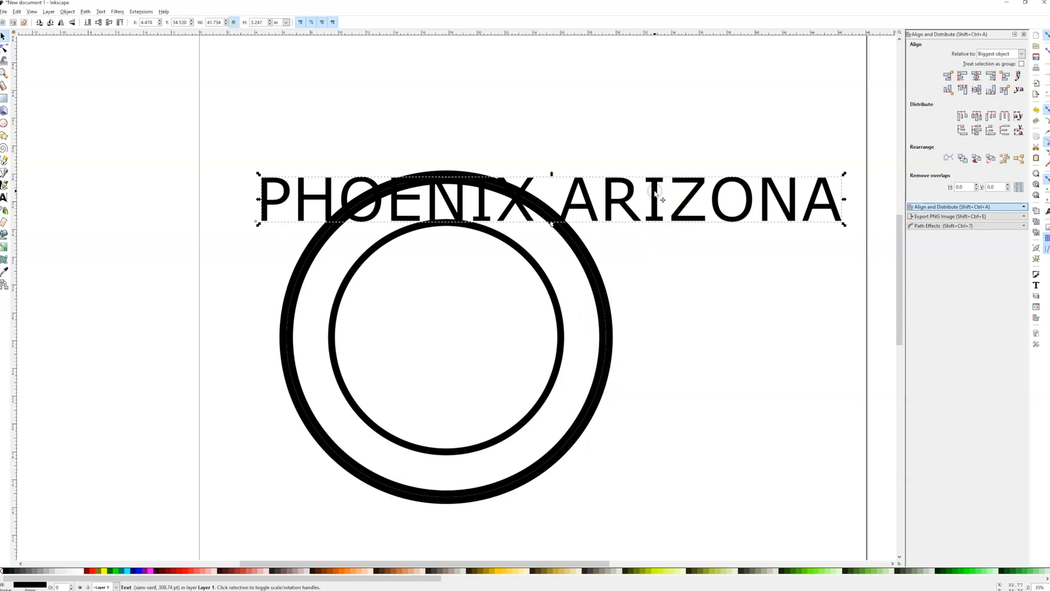
{"action": "left_click", "coordinate": [597, 302], "text": "shift"}
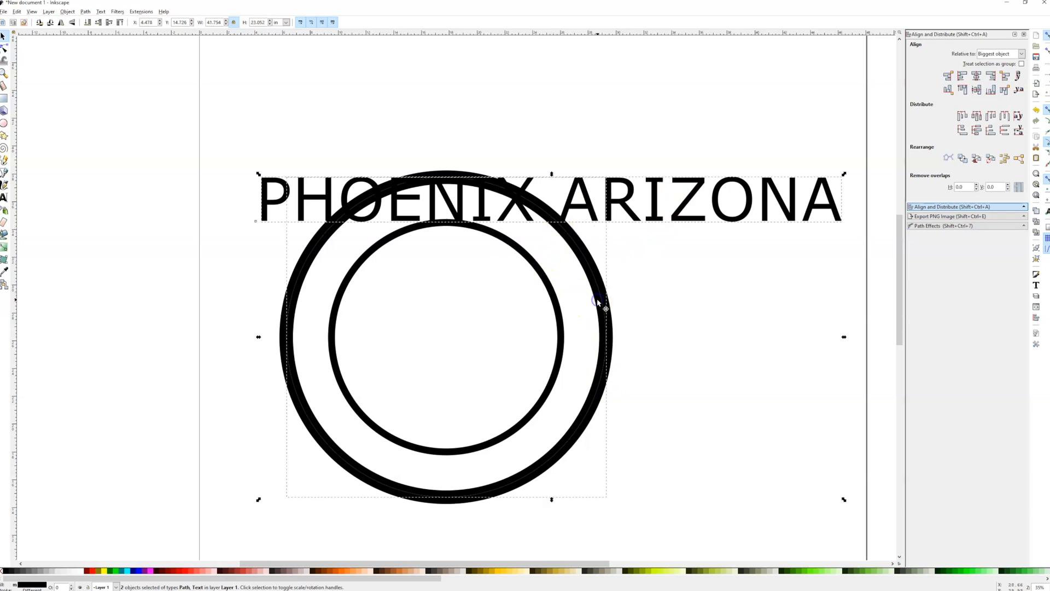
{"action": "left_click", "coordinate": [85, 12]}
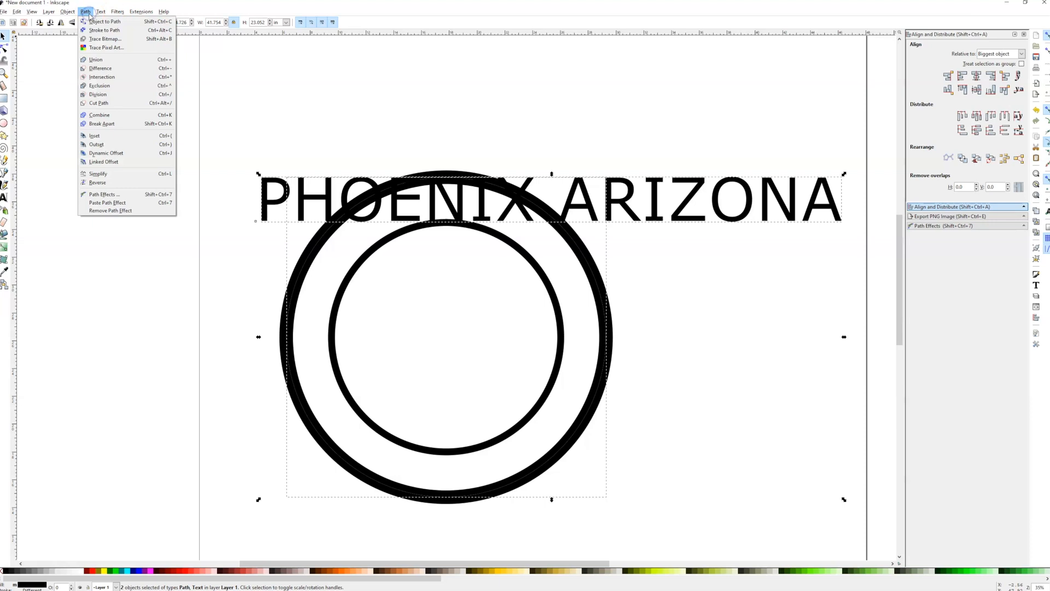
{"action": "mouse_move", "coordinate": [100, 11]}
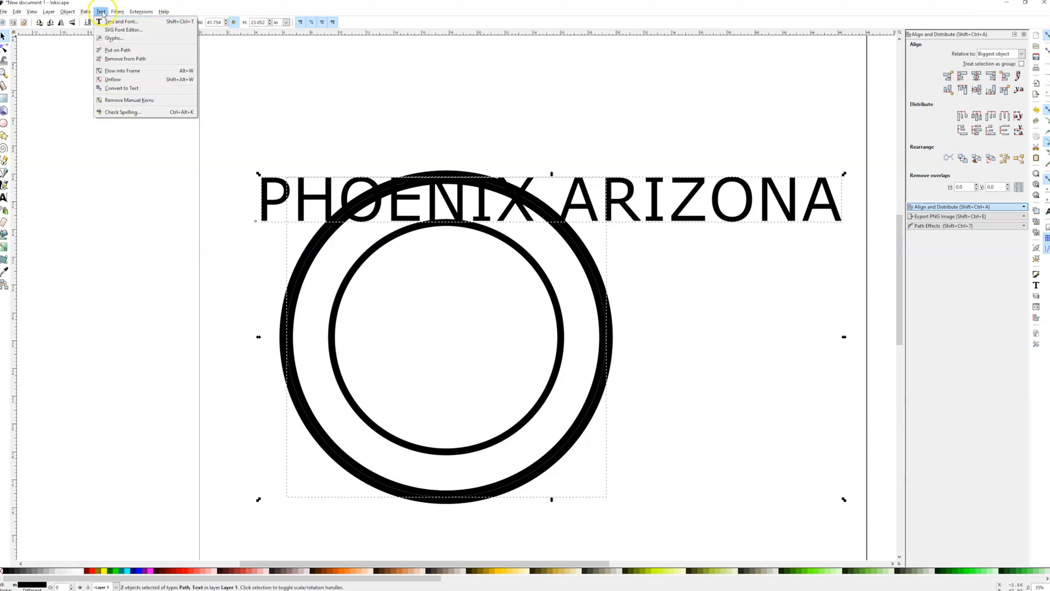
{"action": "left_click", "coordinate": [117, 50]}
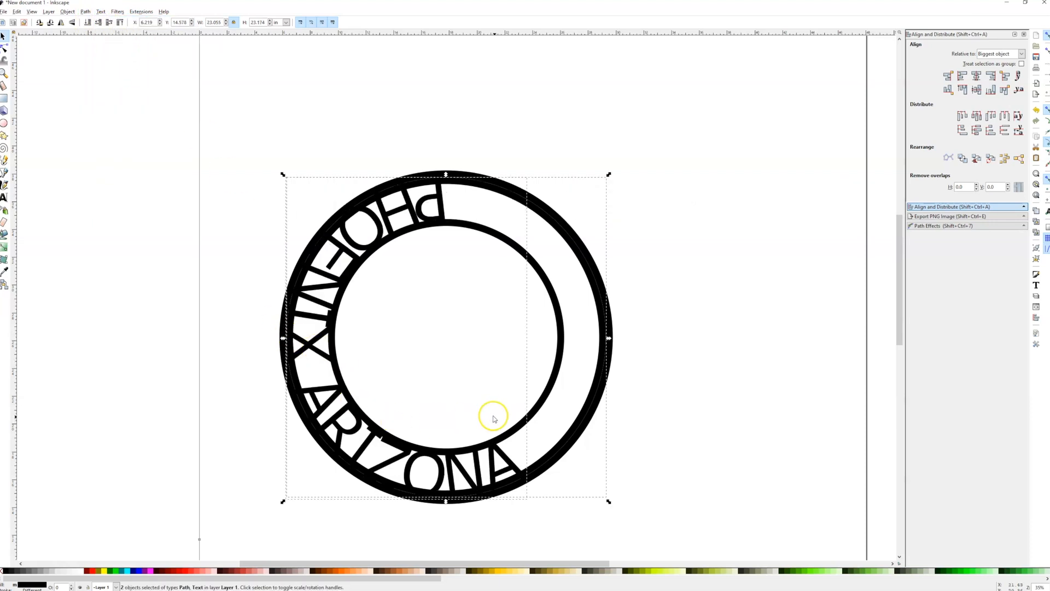
Step: Try to delete the 23 in ring while the text is still attached to it
{"action": "left_click", "coordinate": [630, 423]}
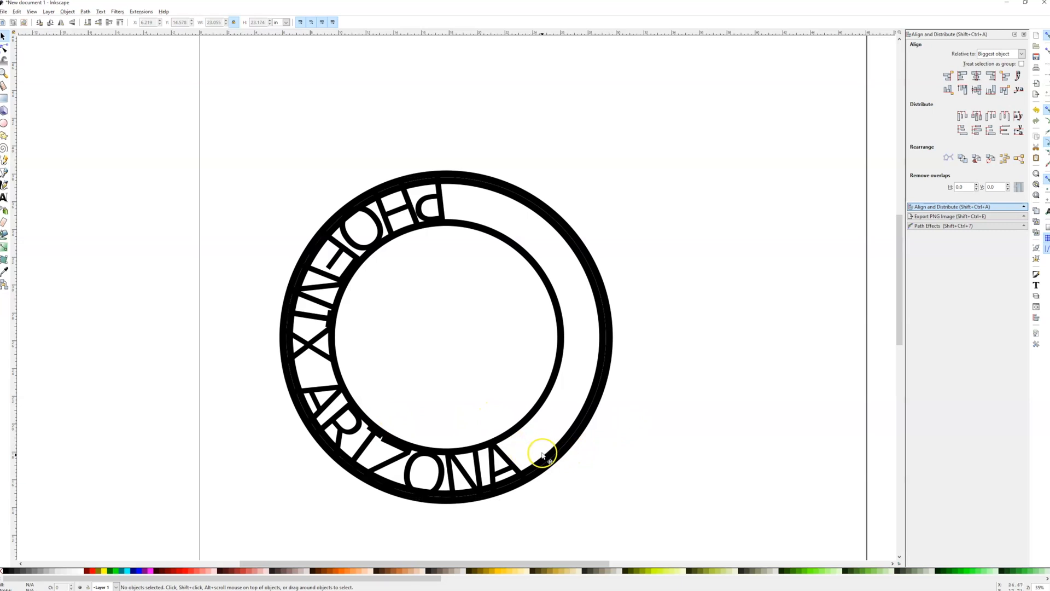
{"action": "left_click", "coordinate": [540, 463]}
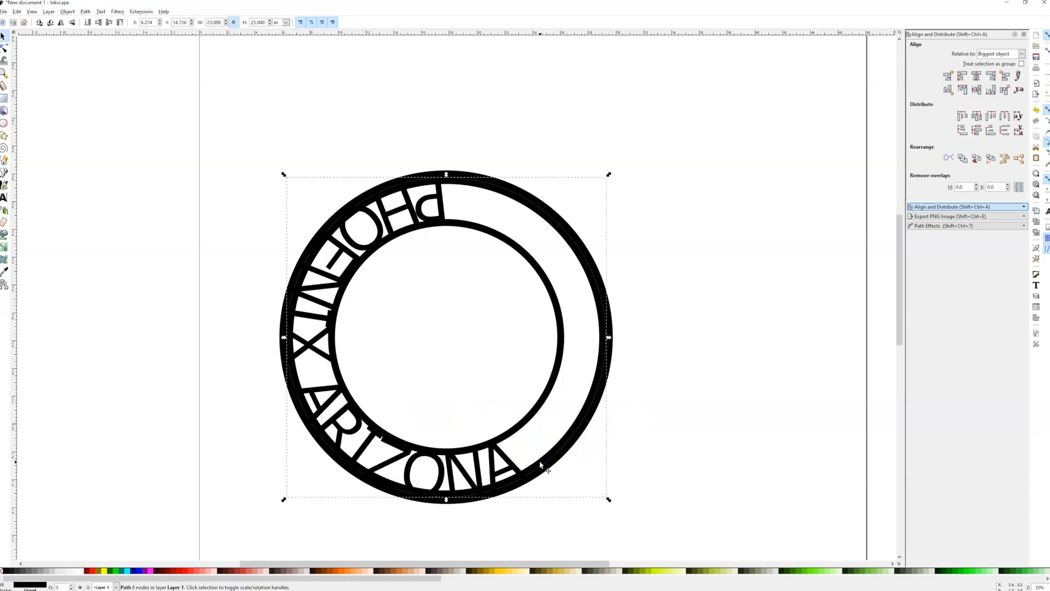
{"action": "key", "text": "ctrl+z"}
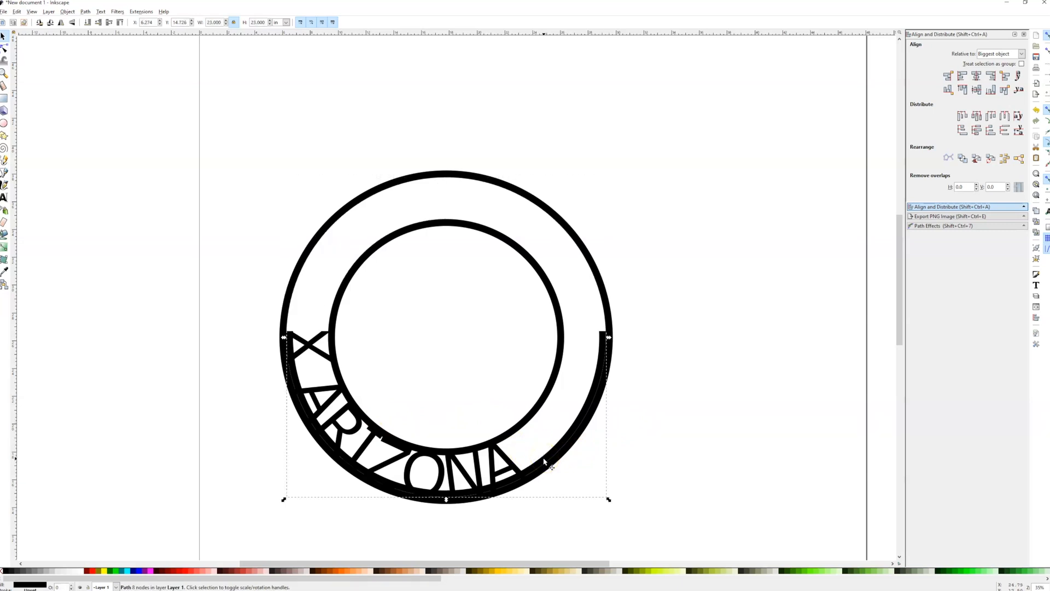
{"action": "scroll", "coordinate": [523, 397], "scroll_direction": "down", "scroll_amount": 4}
{"action": "scroll", "coordinate": [510, 392], "scroll_direction": "up", "scroll_amount": 1}
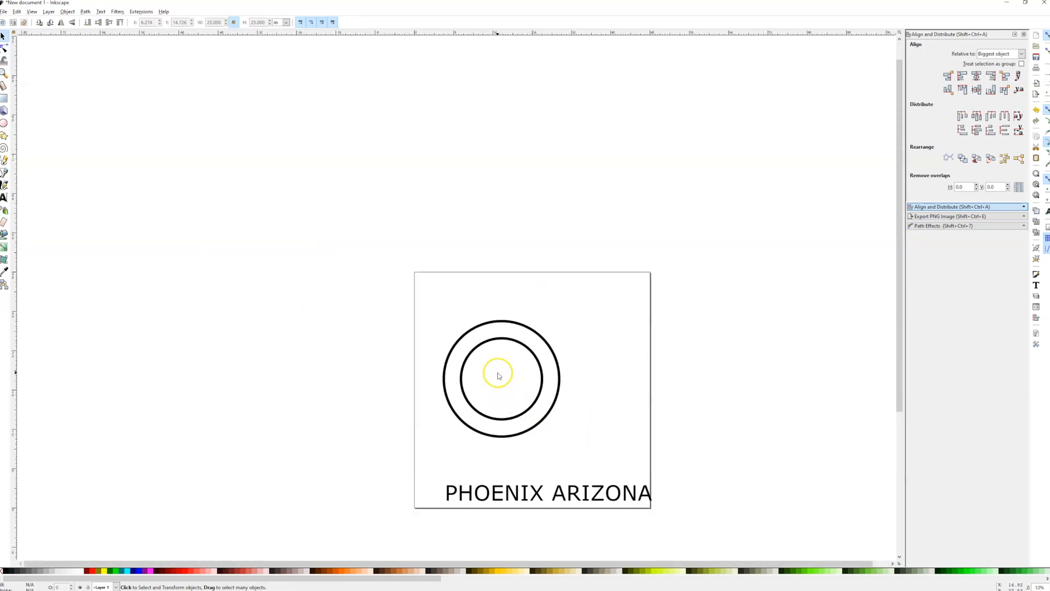
{"action": "key", "text": "ctrl+shift+z"}
{"action": "scroll", "coordinate": [613, 213], "scroll_direction": "up", "scroll_amount": 1}
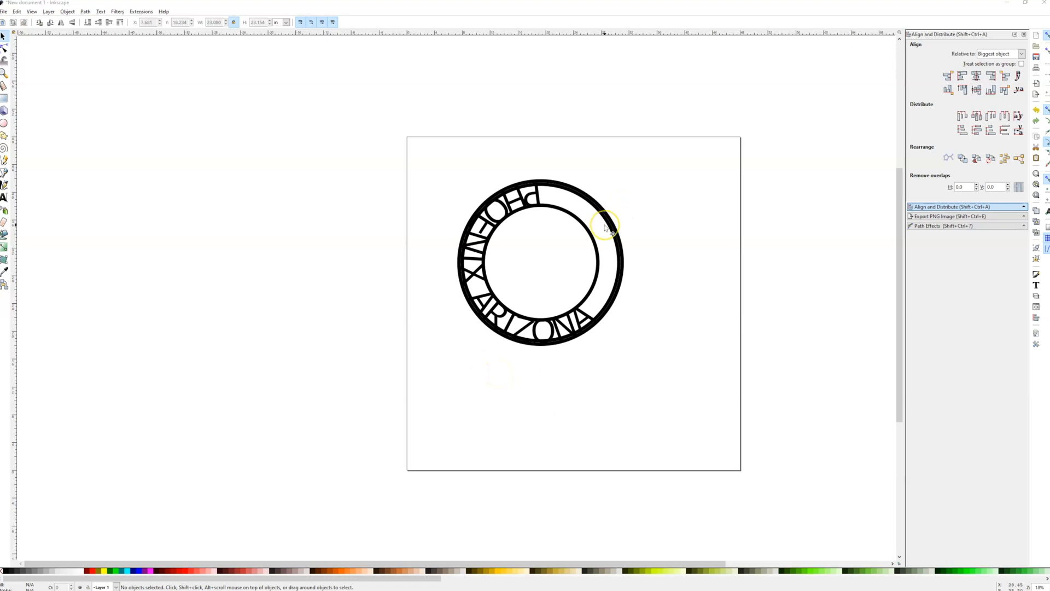
{"action": "scroll", "coordinate": [574, 159], "scroll_direction": "down", "scroll_amount": 1}
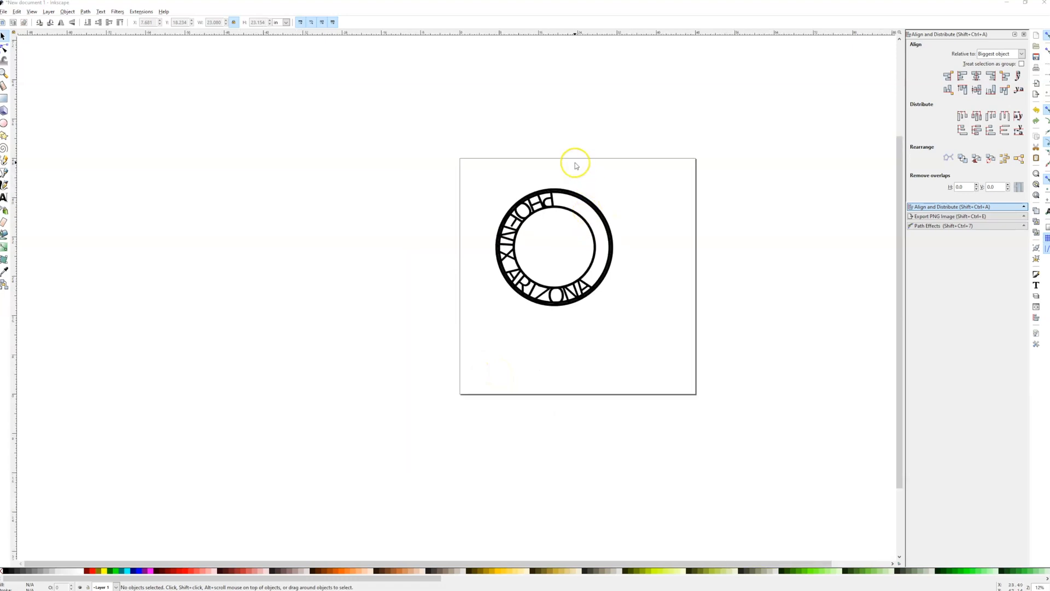
{"action": "scroll", "coordinate": [563, 242], "scroll_direction": "up", "scroll_amount": 1}
{"action": "scroll", "coordinate": [552, 230], "scroll_direction": "up", "scroll_amount": 1}
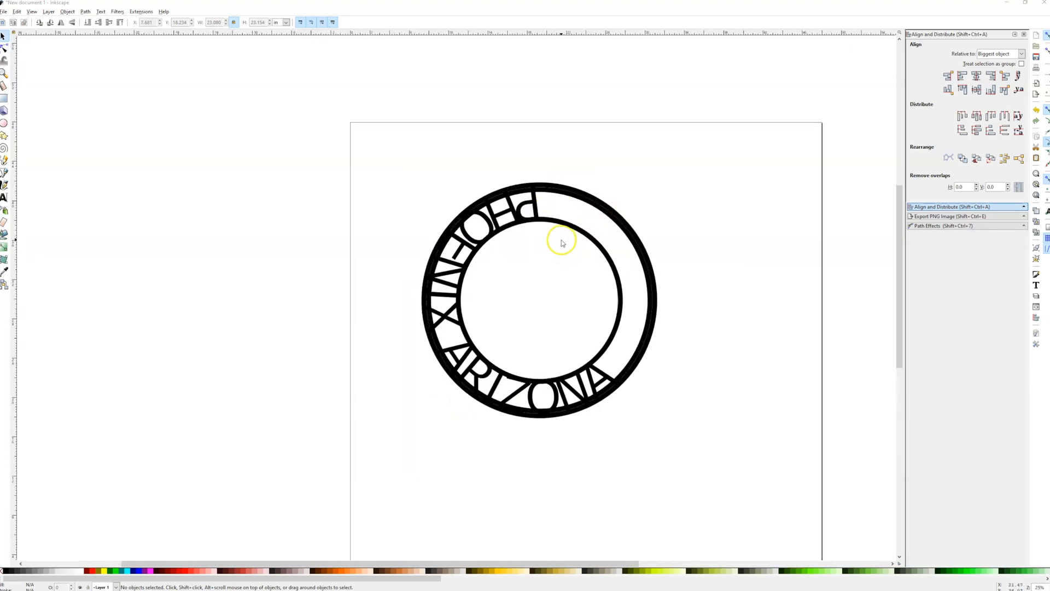
Step: Convert the curved PHOENIX ARIZONA text to paths with Object to Path
{"action": "left_click", "coordinate": [605, 209]}
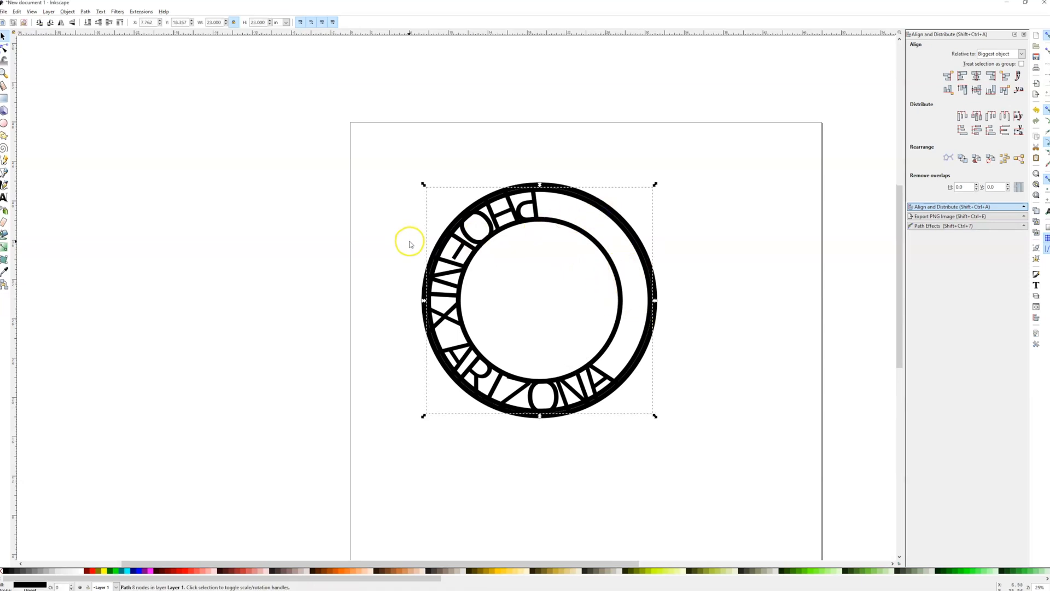
{"action": "left_click", "coordinate": [541, 210]}
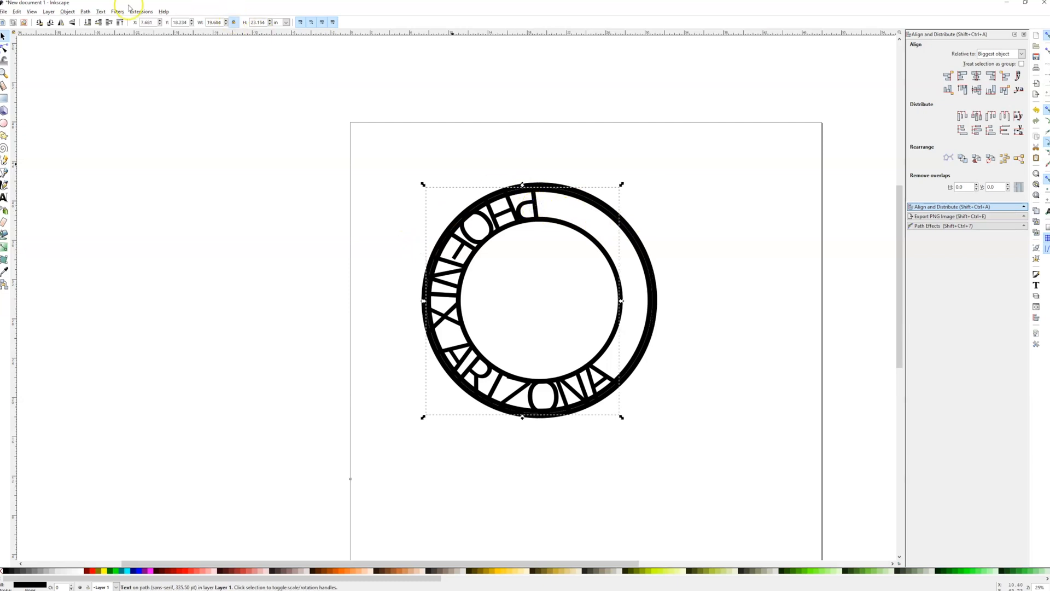
{"action": "left_click", "coordinate": [86, 12]}
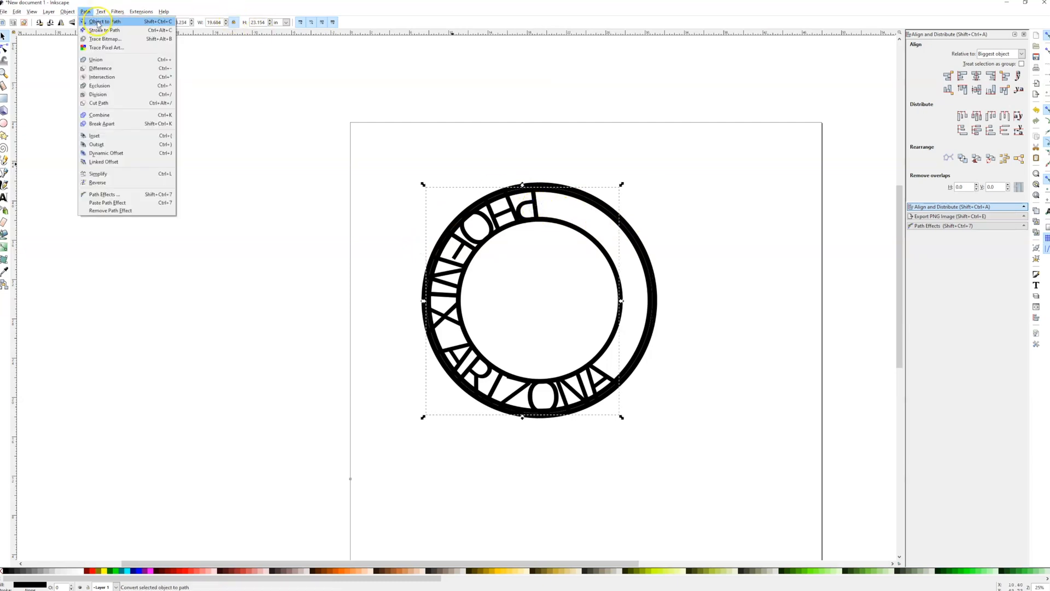
{"action": "left_click", "coordinate": [99, 22]}
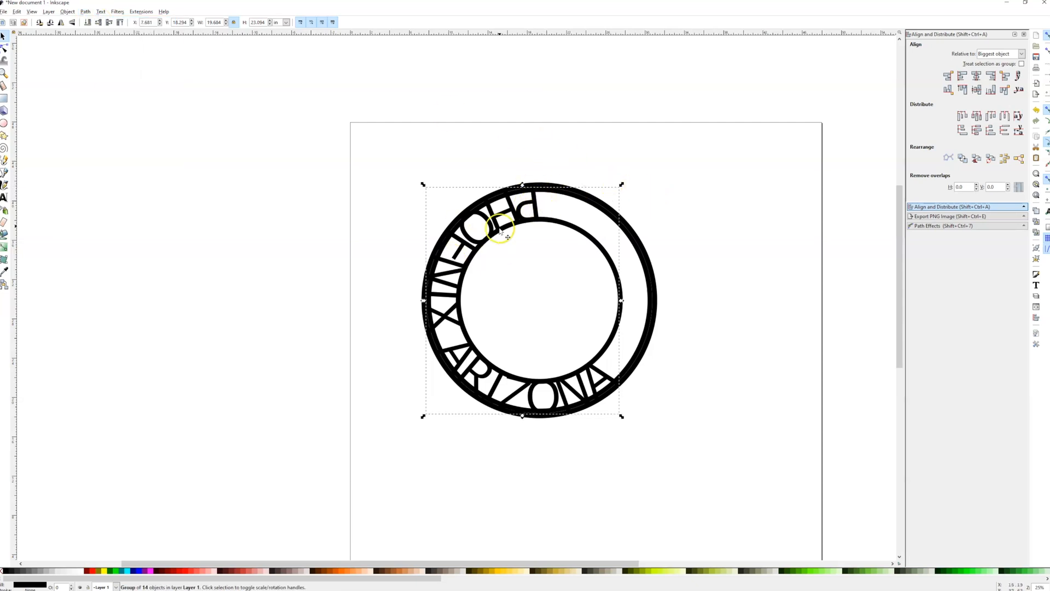
Step: Delete the 23 in ring that guided the lettering
{"action": "left_click", "coordinate": [678, 258]}
{"action": "left_click", "coordinate": [640, 255]}
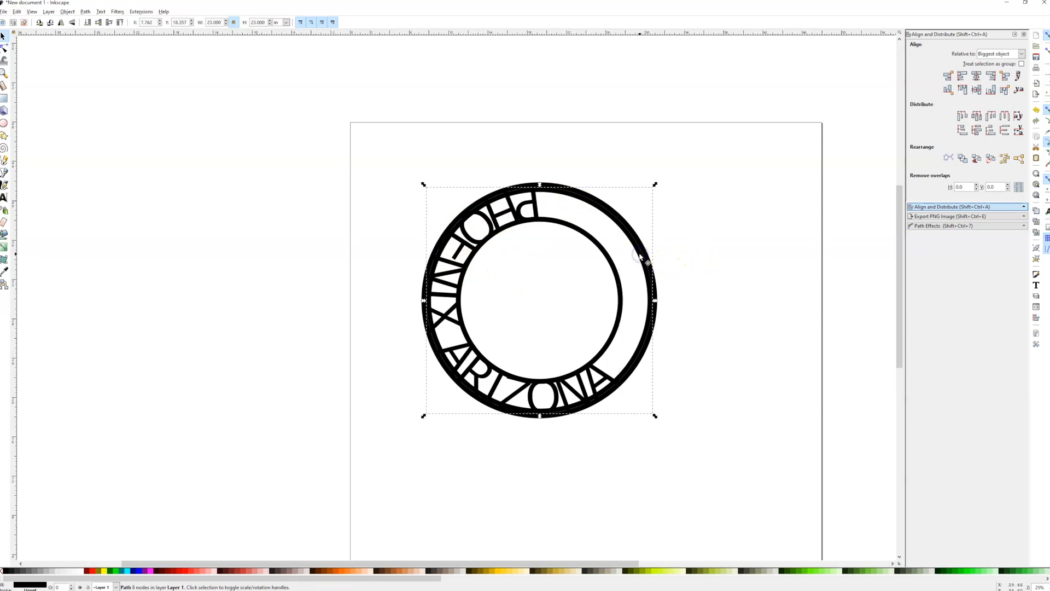
{"action": "key", "text": "Delete"}
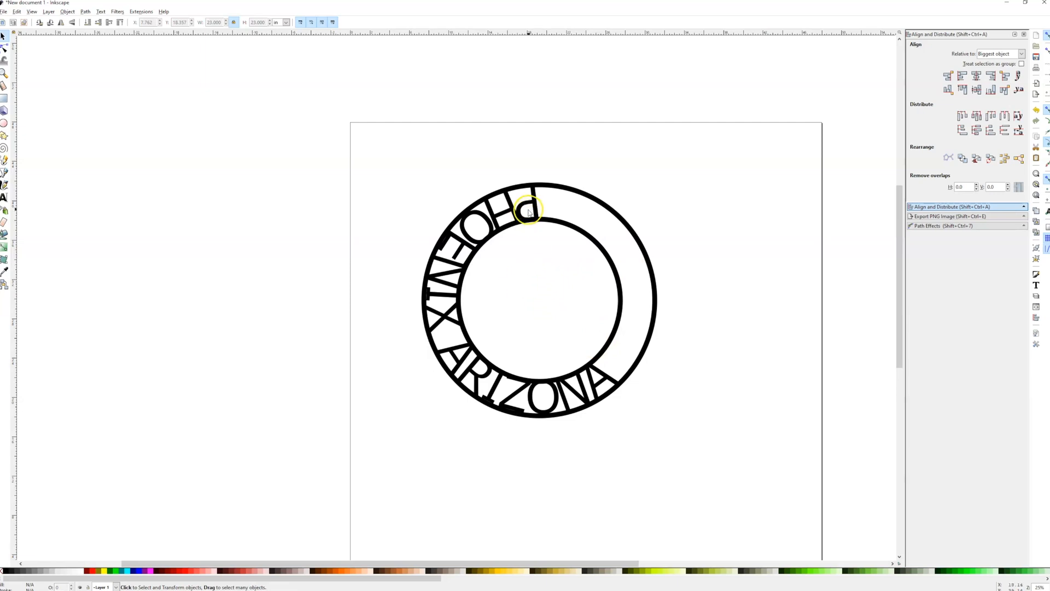
Step: Draw a filled black circle about 17.5 in across to the right of the ring design
{"action": "scroll", "coordinate": [539, 324], "scroll_direction": "down", "scroll_amount": 1}
{"action": "scroll", "coordinate": [539, 262], "scroll_direction": "up", "scroll_amount": 1}
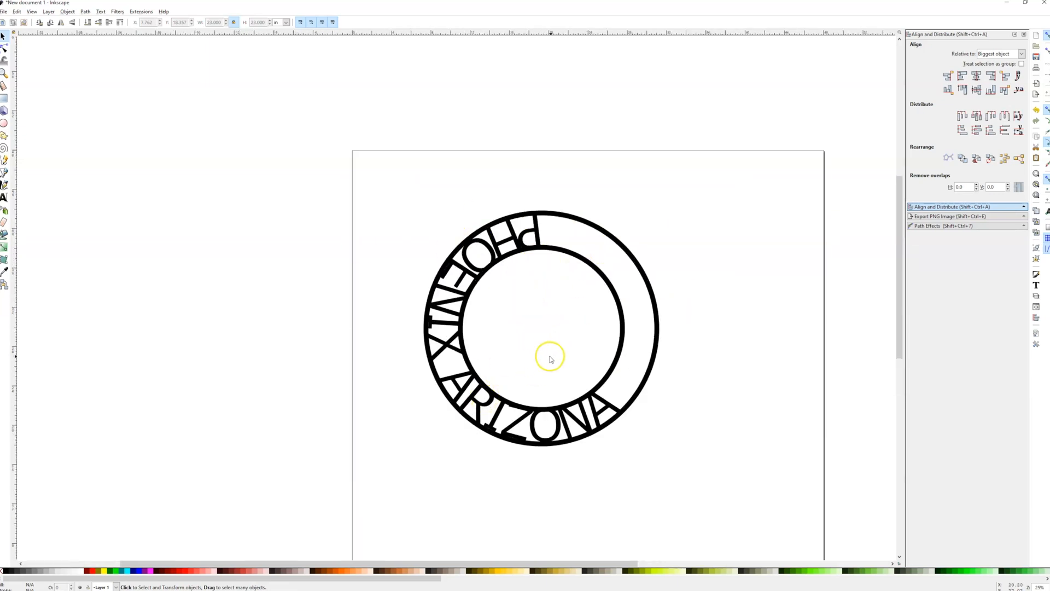
{"action": "left_click", "coordinate": [4, 123]}
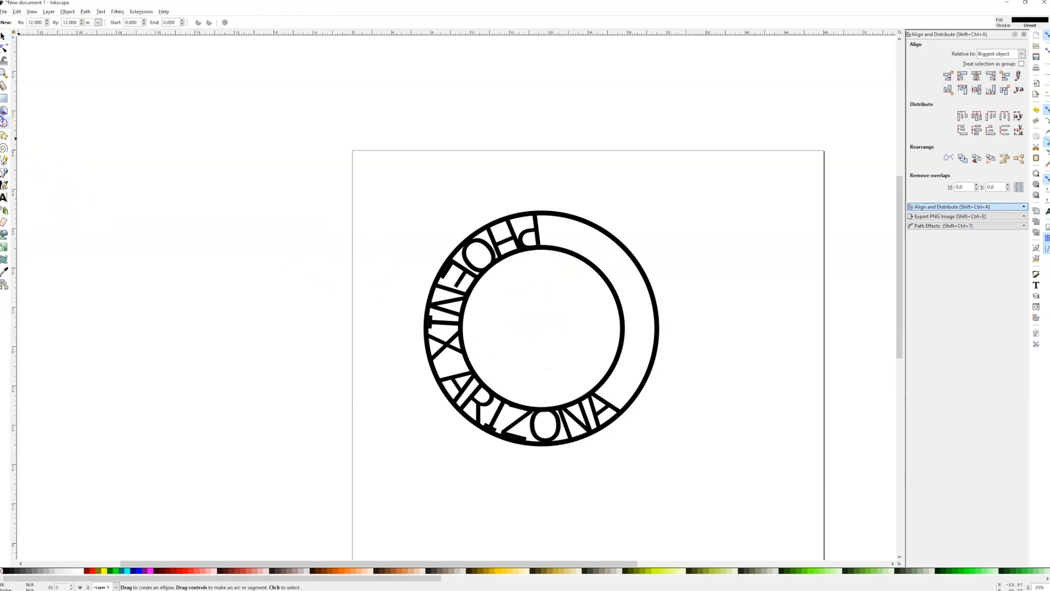
{"action": "scroll", "coordinate": [274, 265], "scroll_direction": "down", "scroll_amount": 2}
{"action": "key", "text": "ctrl"}
{"action": "left_click_drag", "start_coordinate": [510, 330], "coordinate": [553, 287]}
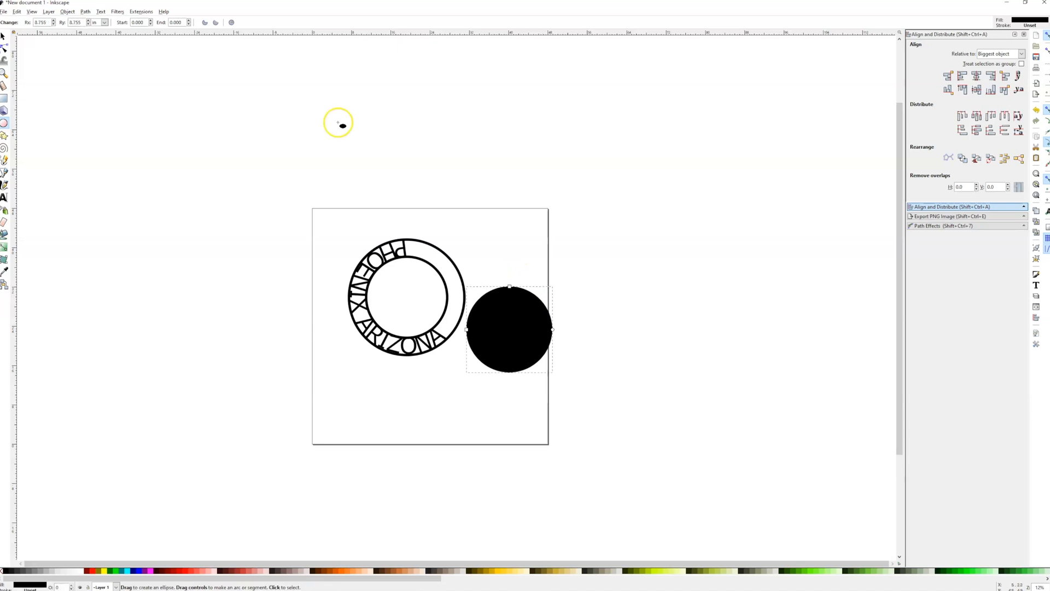
Step: Set the black circle's height to 24 in with proportions locked and move it slightly farther from the ring design
{"action": "left_click", "coordinate": [2, 37]}
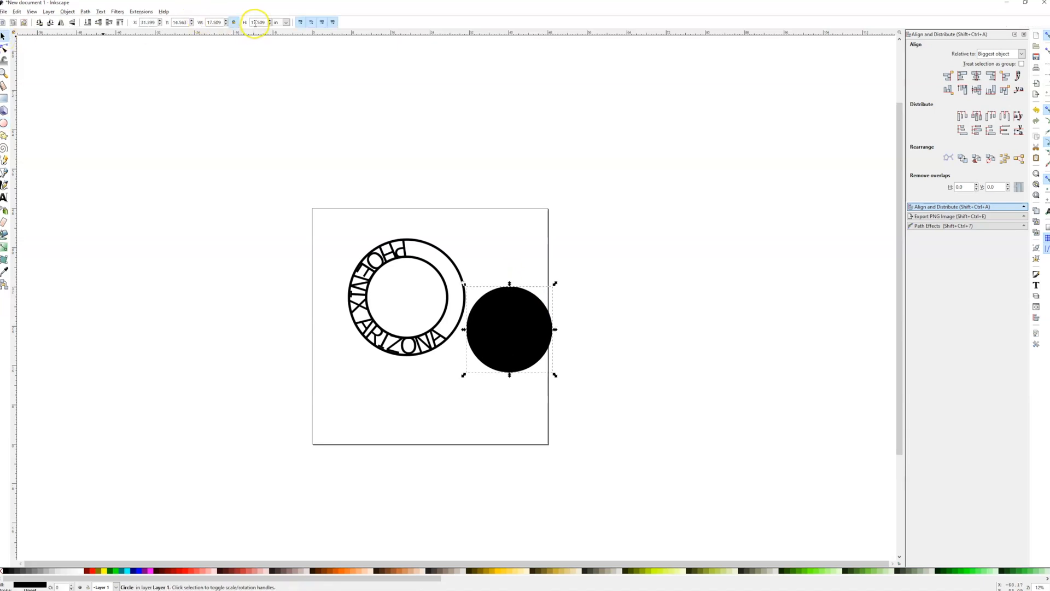
{"action": "type", "text": "24"}
{"action": "key", "text": "Return"}
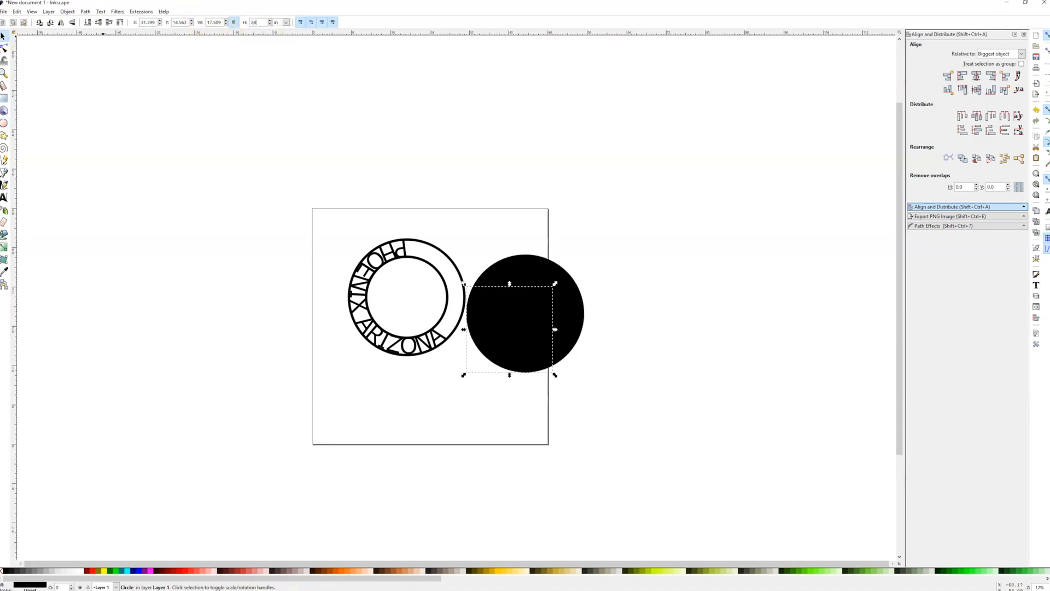
{"action": "left_click_drag", "start_coordinate": [564, 311], "coordinate": [576, 304]}
{"action": "left_click", "coordinate": [653, 245]}
Step: Add a new text object reading PHOENIX ARIZONA above the page, near the black circle
{"action": "left_click", "coordinate": [5, 197]}
{"action": "left_click", "coordinate": [471, 192]}
{"action": "type", "text": "P"}
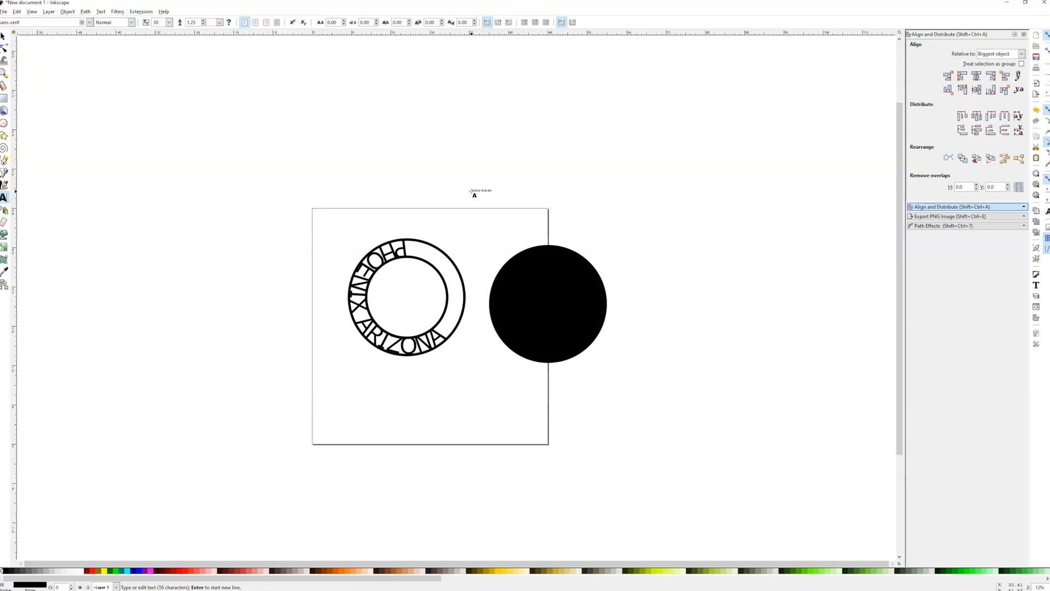
Step: Scale the new PHOENIX ARIZONA text to about 37.9 in wide and place it just above the black circle
{"action": "left_click", "coordinate": [3, 37]}
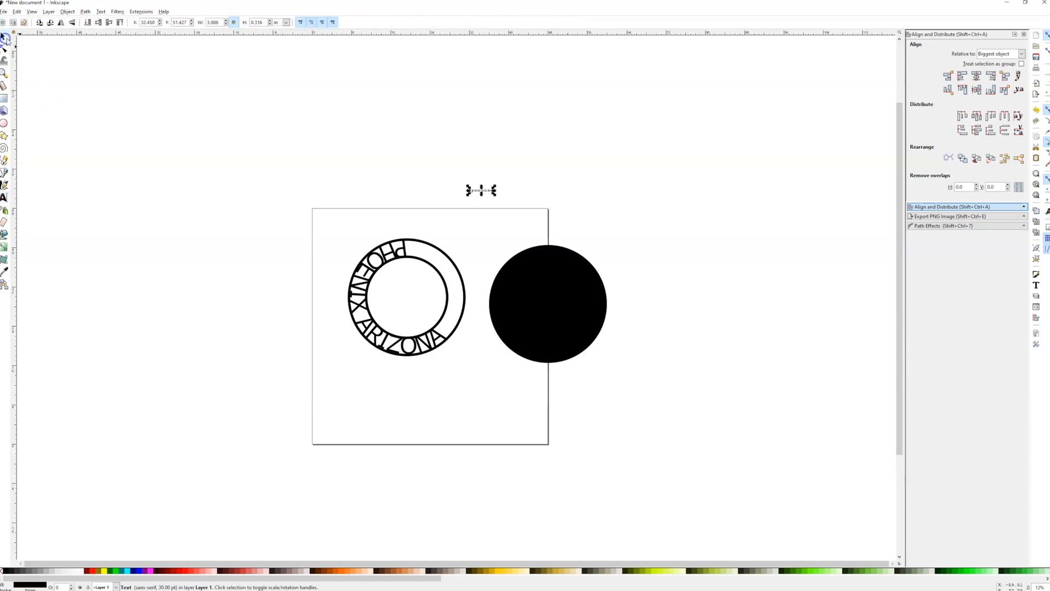
{"action": "left_click_drag", "start_coordinate": [493, 194], "coordinate": [633, 248]}
{"action": "scroll", "coordinate": [633, 248], "scroll_direction": "up", "scroll_amount": 1}
{"action": "scroll", "coordinate": [598, 209], "scroll_direction": "up", "scroll_amount": 1}
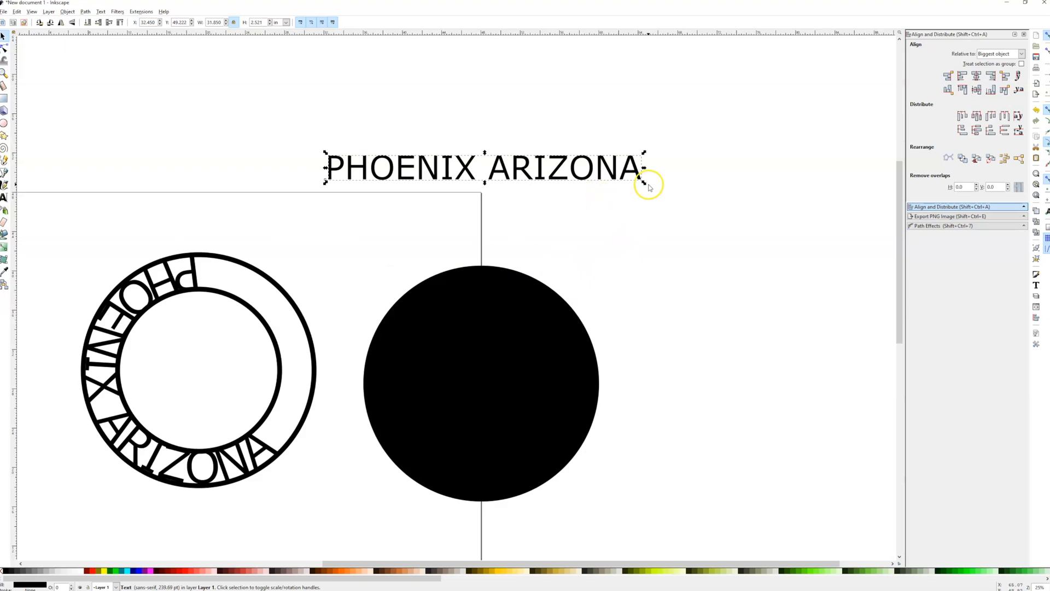
{"action": "left_click_drag", "start_coordinate": [647, 182], "coordinate": [703, 219]}
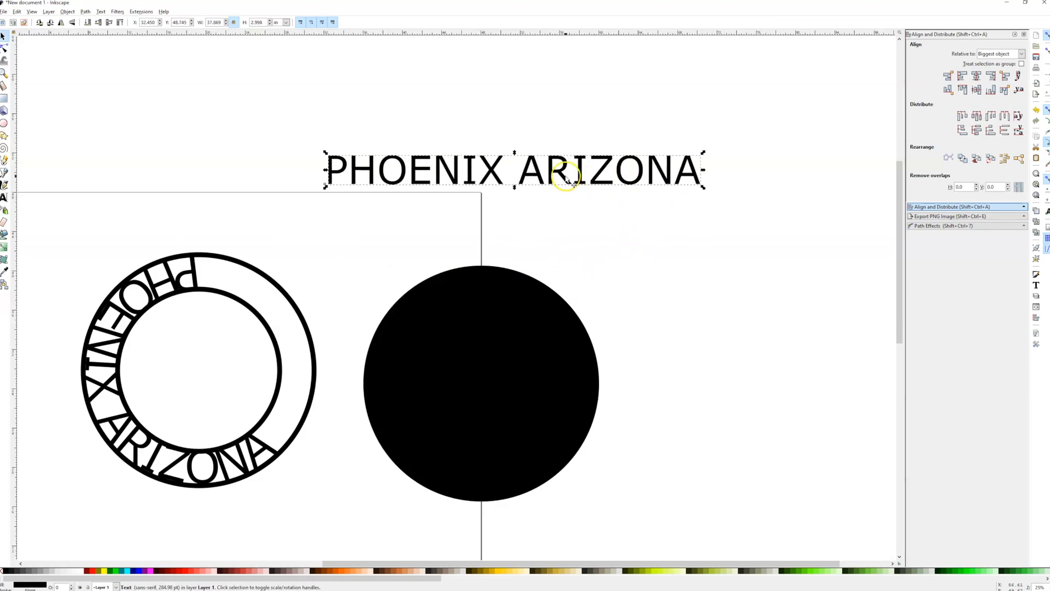
{"action": "left_click_drag", "start_coordinate": [563, 177], "coordinate": [551, 249]}
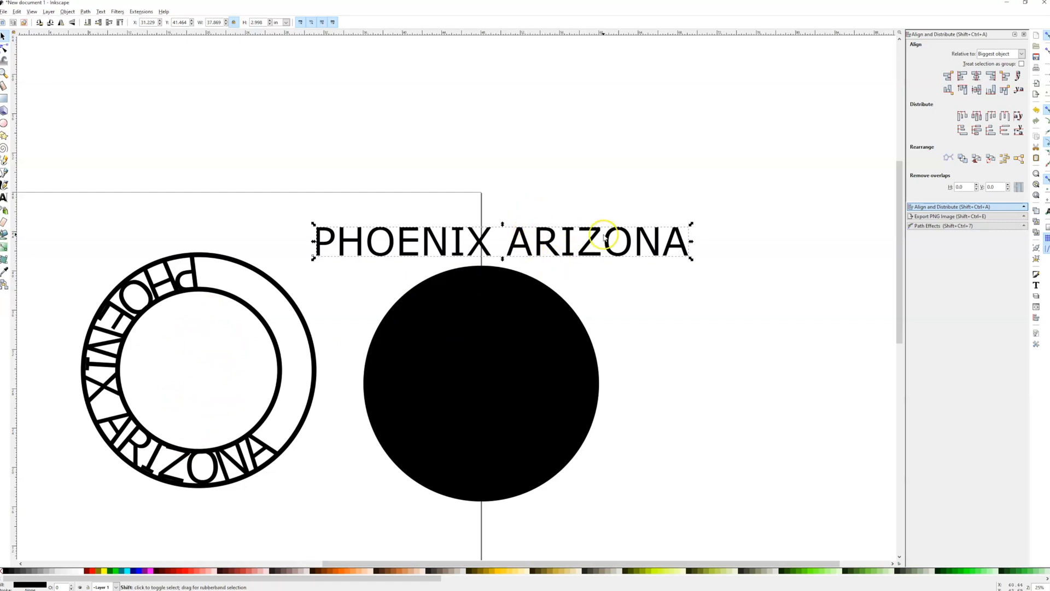
Step: Put the new PHOENIX ARIZONA text on the path of the 24 in black circle
{"action": "left_click", "coordinate": [539, 305], "text": "shift"}
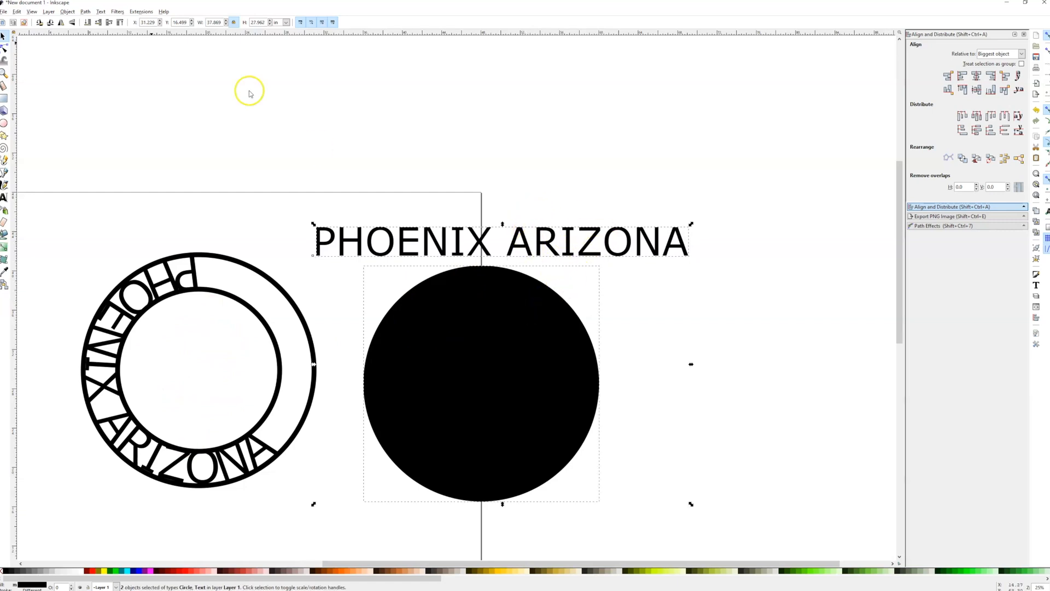
{"action": "left_click", "coordinate": [87, 12]}
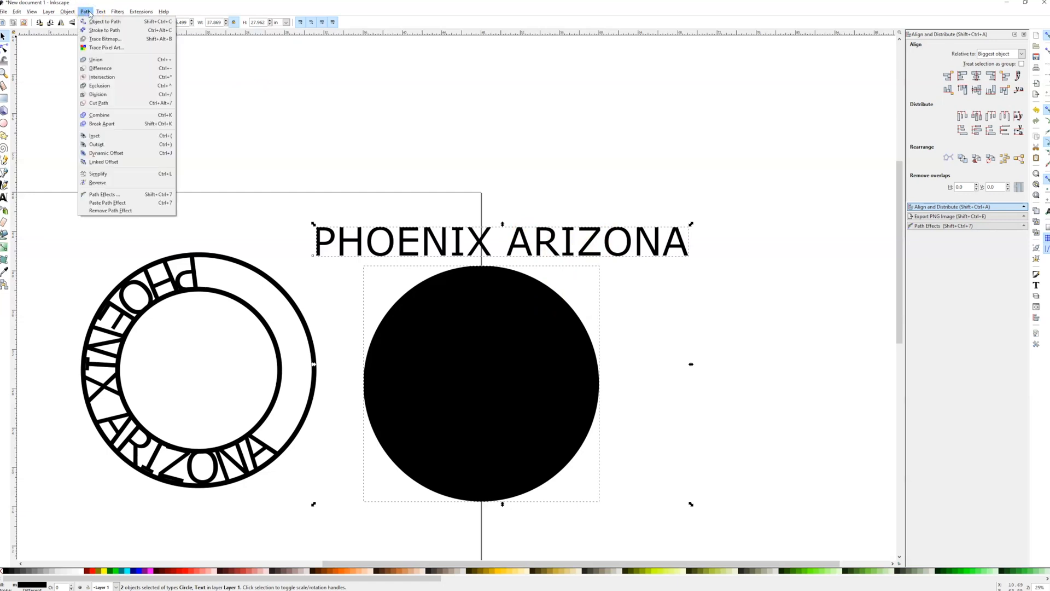
{"action": "mouse_move", "coordinate": [100, 11]}
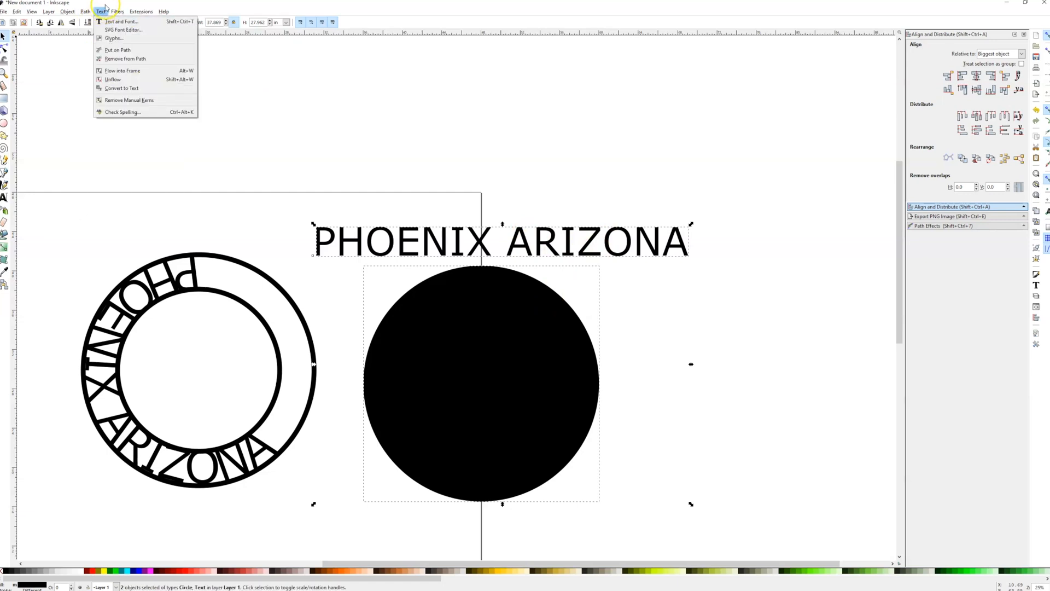
{"action": "left_click", "coordinate": [114, 51]}
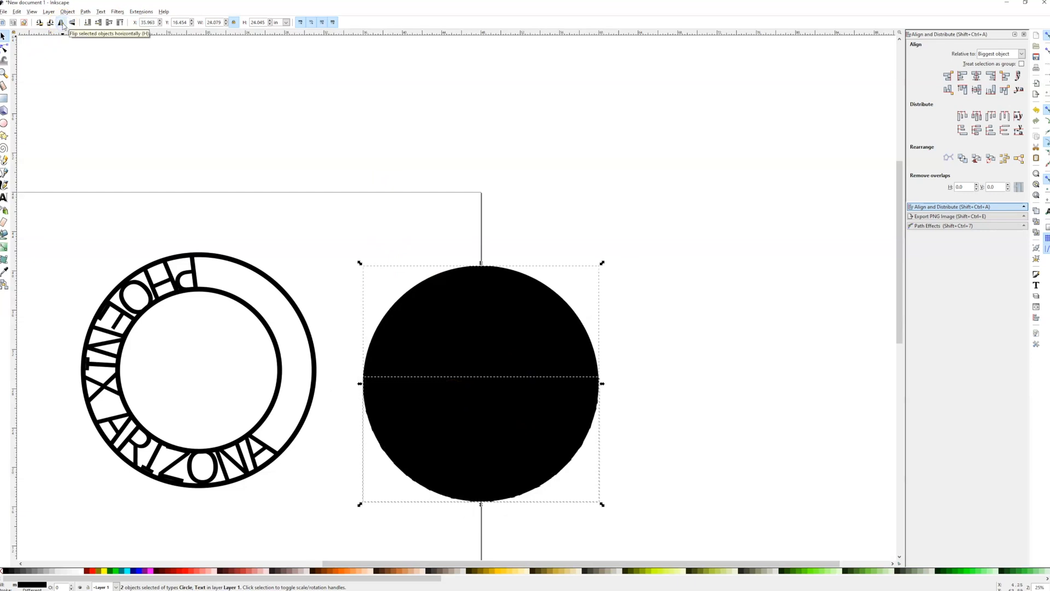
Step: Flip the black circle and its attached text horizontally once and vertically twice
{"action": "left_click", "coordinate": [61, 23]}
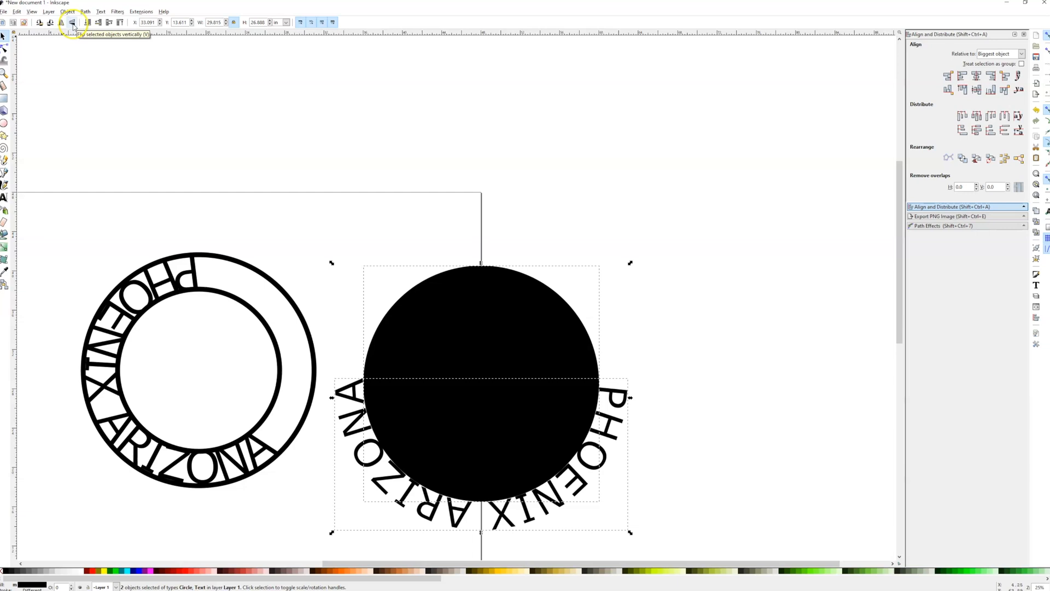
{"action": "left_click", "coordinate": [73, 23]}
{"action": "left_click", "coordinate": [73, 25]}
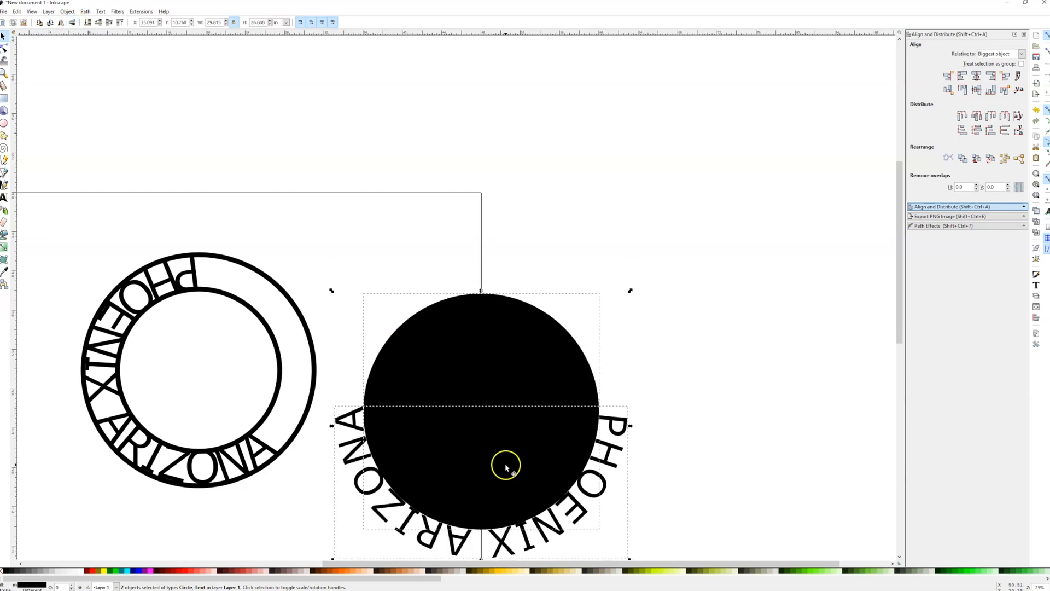
Step: Fill the black circle with red so the lettering stands out against it
{"action": "left_click", "coordinate": [663, 396]}
{"action": "left_click", "coordinate": [514, 392]}
{"action": "left_click", "coordinate": [89, 570]}
{"action": "left_click", "coordinate": [663, 377]}
Step: Flip the text and red circle horizontally, vertically and horizontally again to set the lettering inside the circle's upper half
{"action": "left_click", "coordinate": [624, 426]}
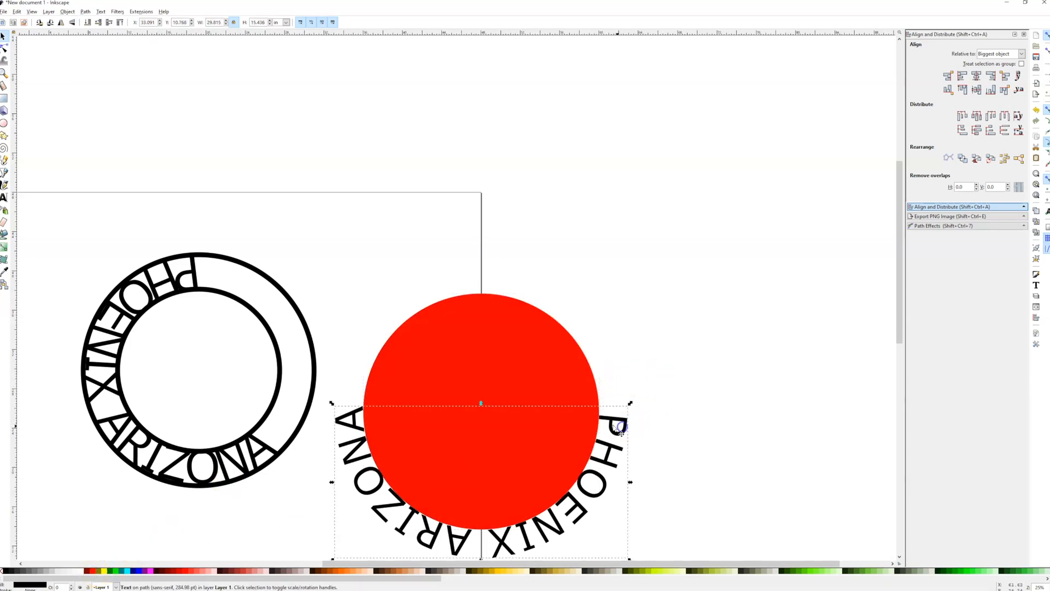
{"action": "left_click", "coordinate": [581, 400], "text": "shift"}
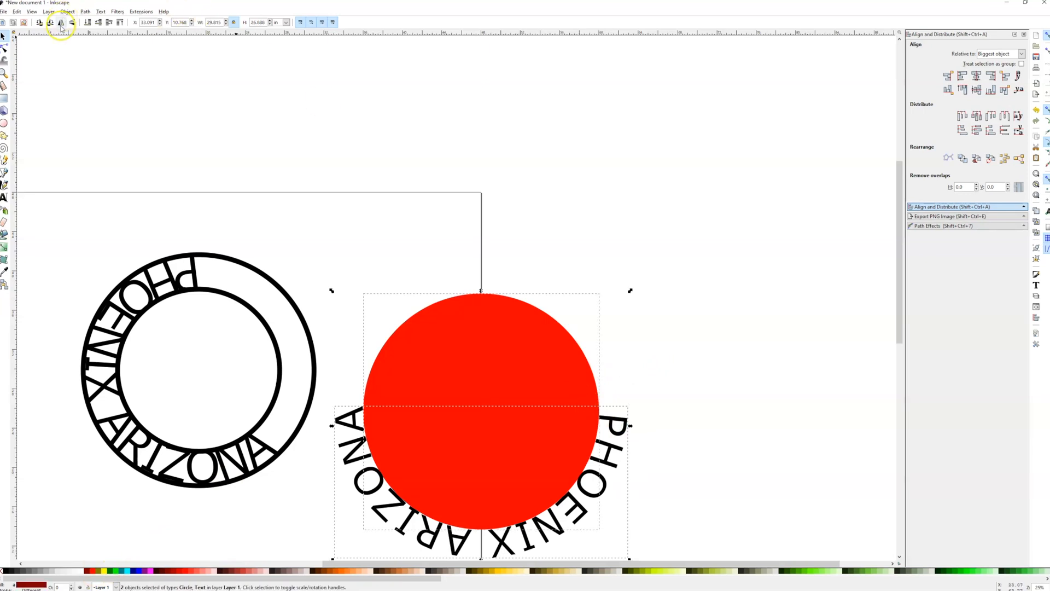
{"action": "left_click", "coordinate": [61, 22]}
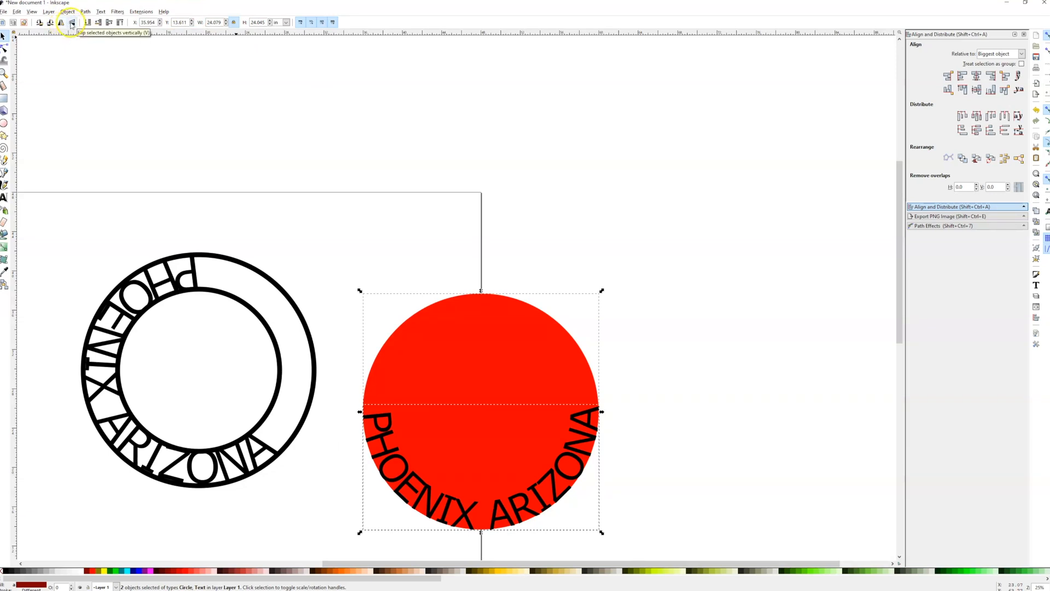
{"action": "left_click", "coordinate": [71, 23]}
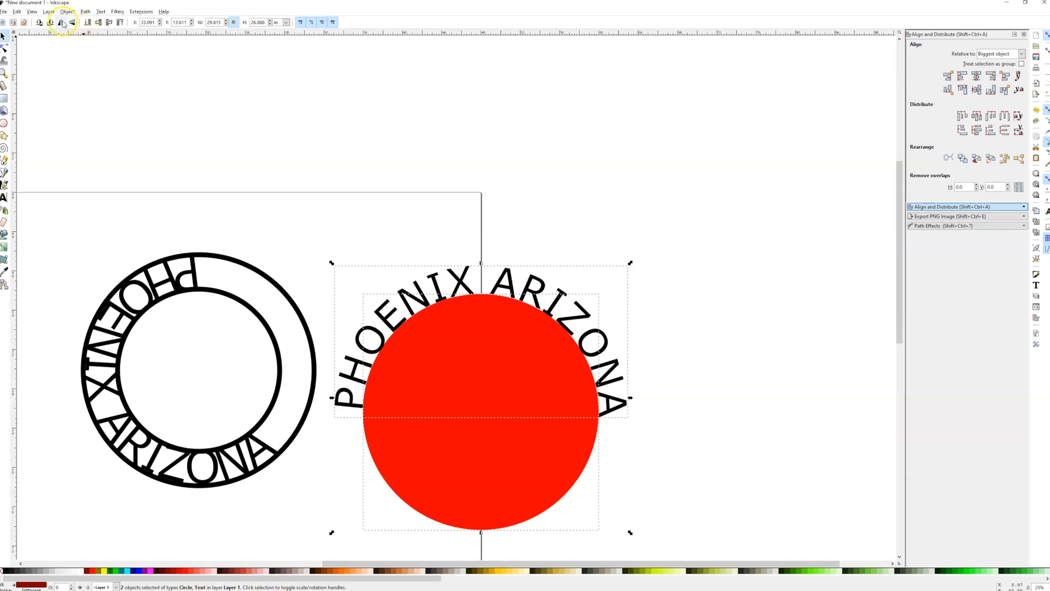
{"action": "left_click", "coordinate": [62, 23]}
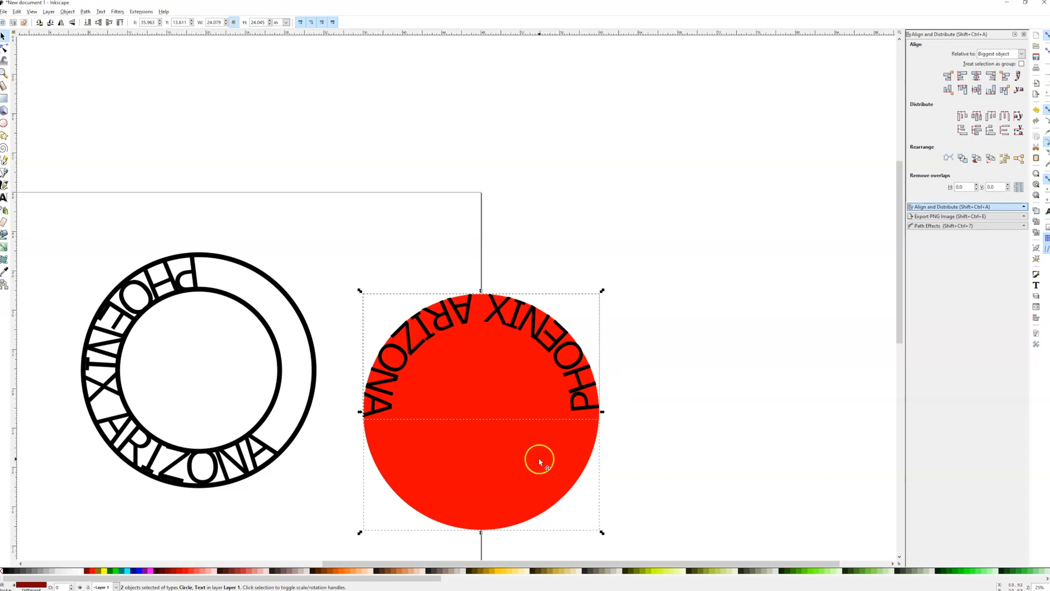
Step: Rotate the red circle and its attached lettering slightly counterclockwise
{"action": "left_click", "coordinate": [498, 426]}
{"action": "left_click_drag", "start_coordinate": [602, 533], "coordinate": [645, 346]}
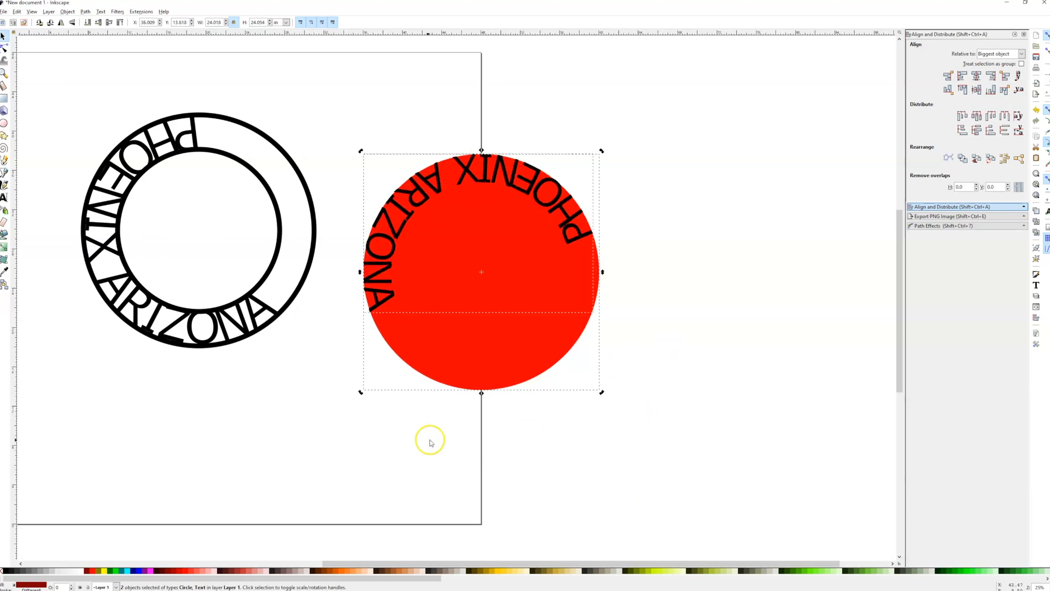